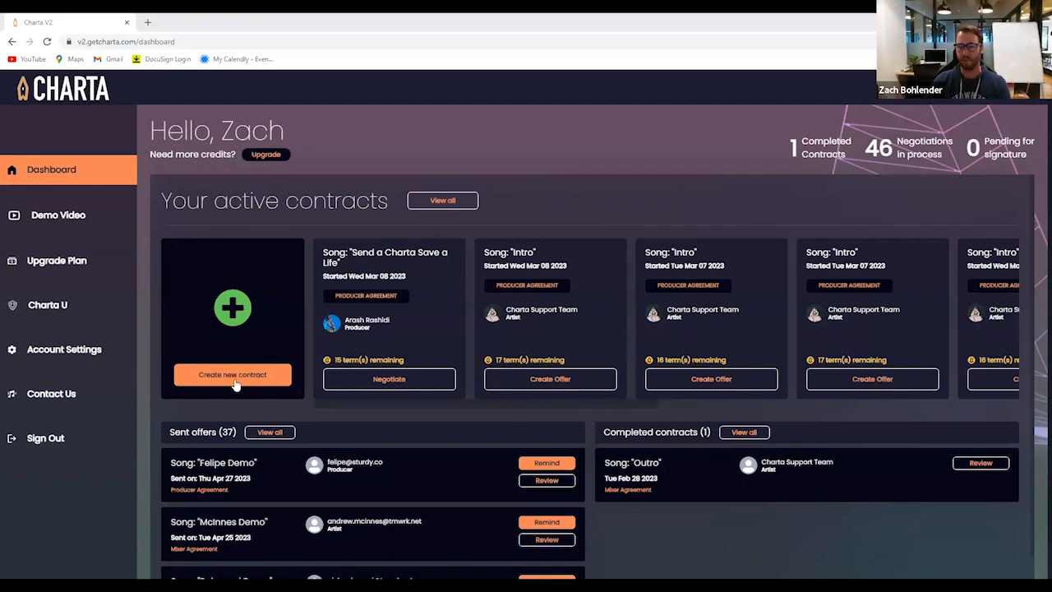
Look through the dashboard's active contracts, sent offers and completed contracts
{"action": "left_click_drag", "start_coordinate": [551, 406], "coordinate": [623, 406]}
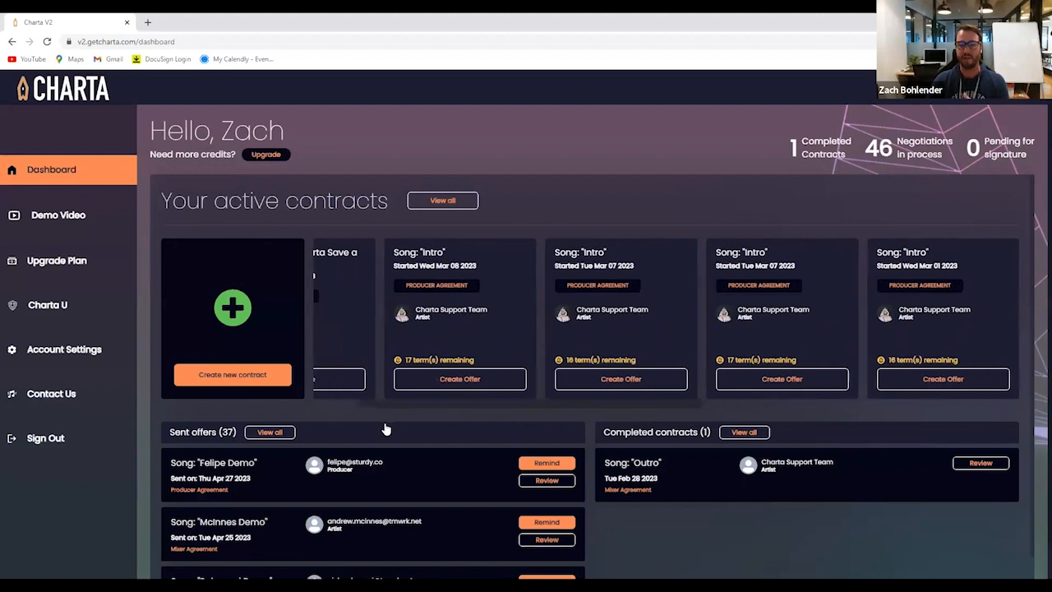
{"action": "scroll", "coordinate": [386, 429], "scroll_direction": "down", "scroll_amount": 1}
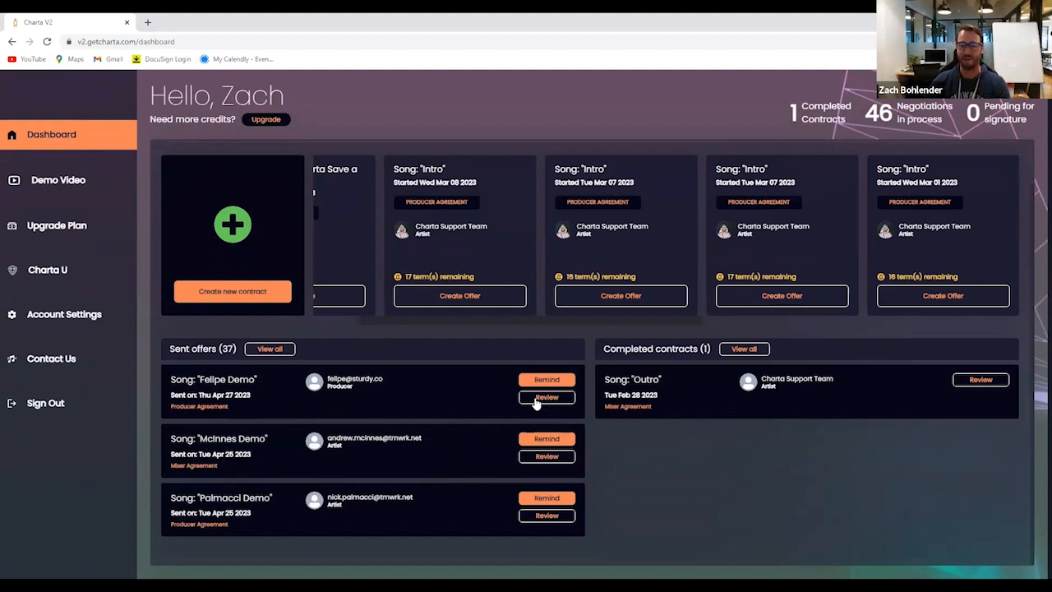
{"action": "scroll", "coordinate": [436, 456], "scroll_direction": "up", "scroll_amount": 1}
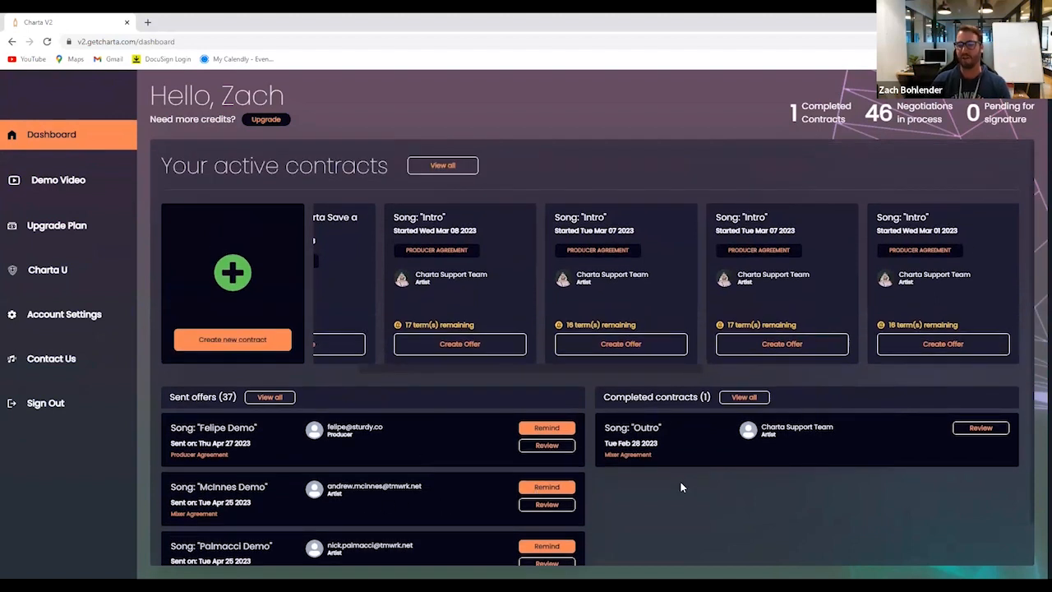
{"action": "scroll", "coordinate": [680, 485], "scroll_direction": "up", "scroll_amount": 1}
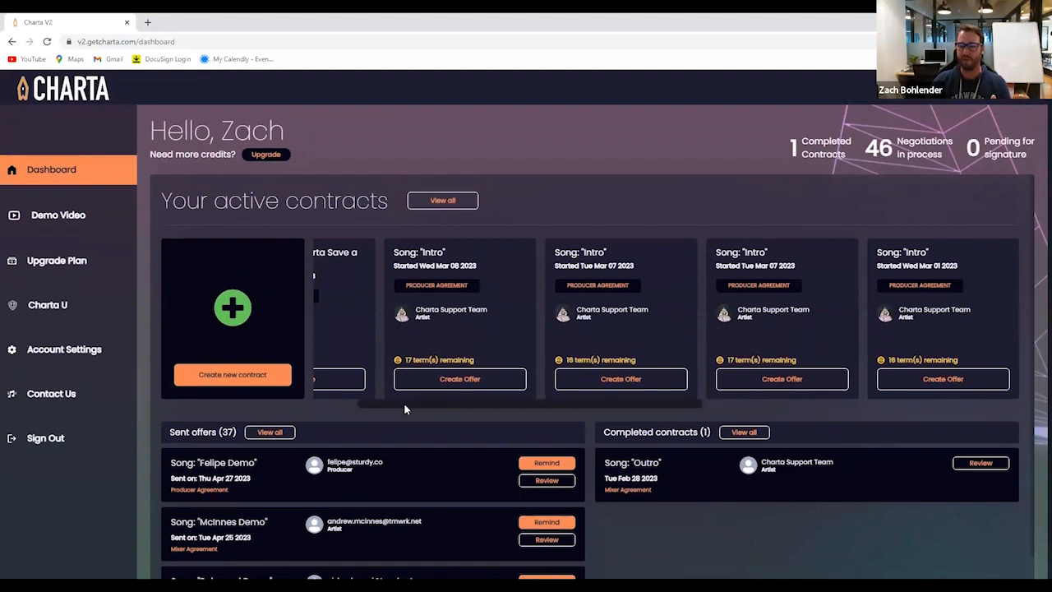
{"action": "left_click_drag", "start_coordinate": [403, 402], "coordinate": [276, 401]}
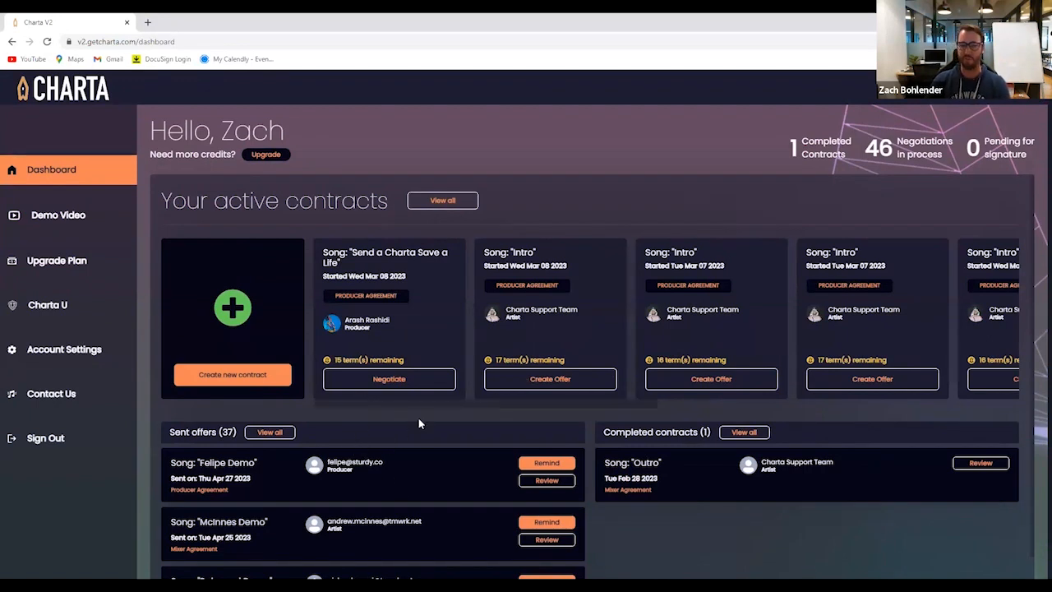
Create a new contract for the Music industry as a Producer Agreement, with the role of Artist
{"action": "left_click", "coordinate": [241, 379]}
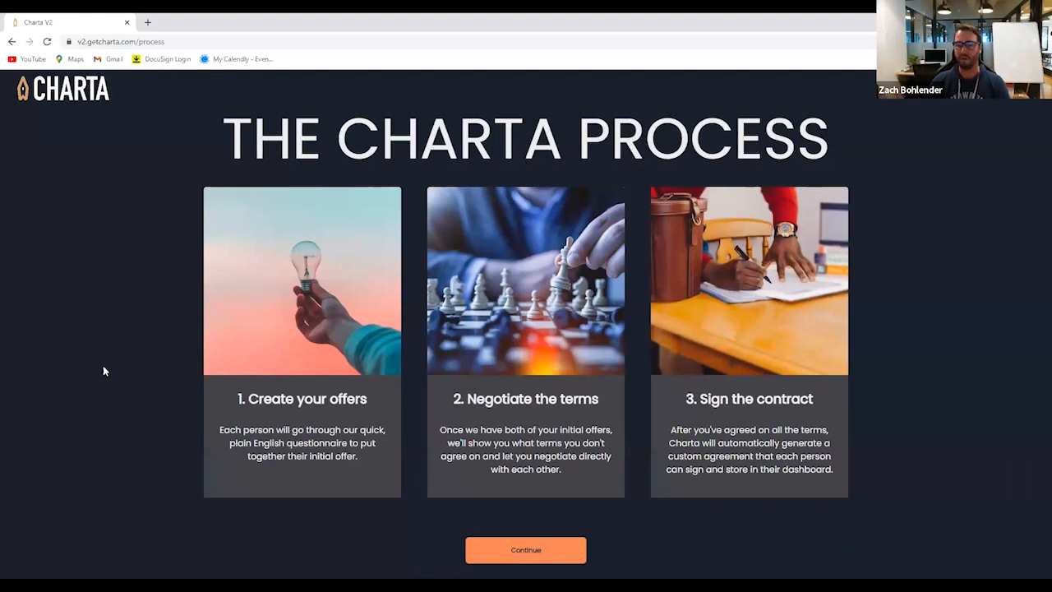
{"action": "left_click", "coordinate": [512, 552]}
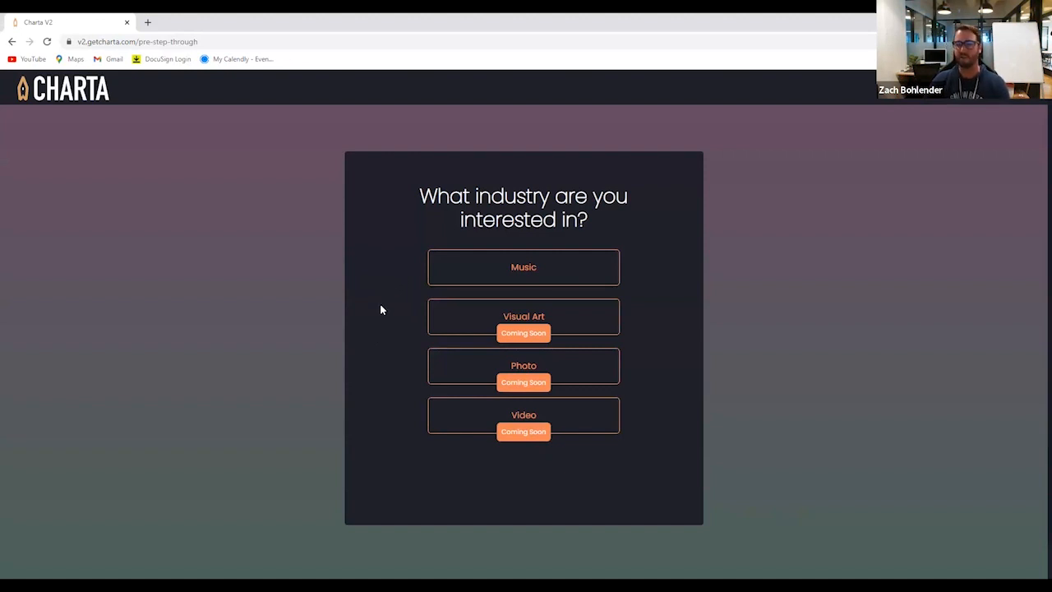
{"action": "left_click", "coordinate": [512, 278]}
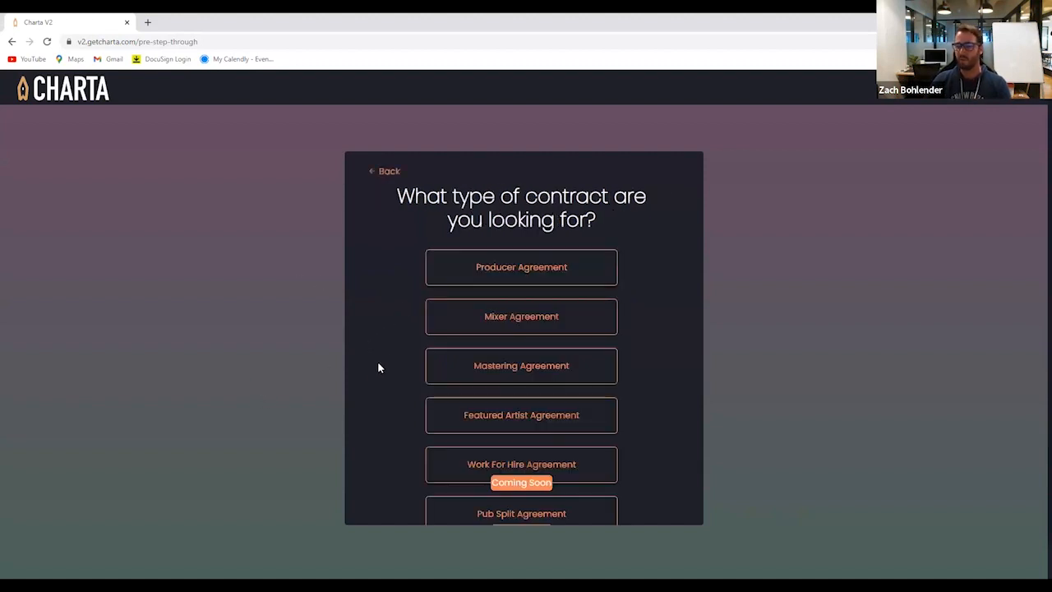
{"action": "scroll", "coordinate": [377, 358], "scroll_direction": "down", "scroll_amount": 2}
{"action": "scroll", "coordinate": [402, 374], "scroll_direction": "up", "scroll_amount": 2}
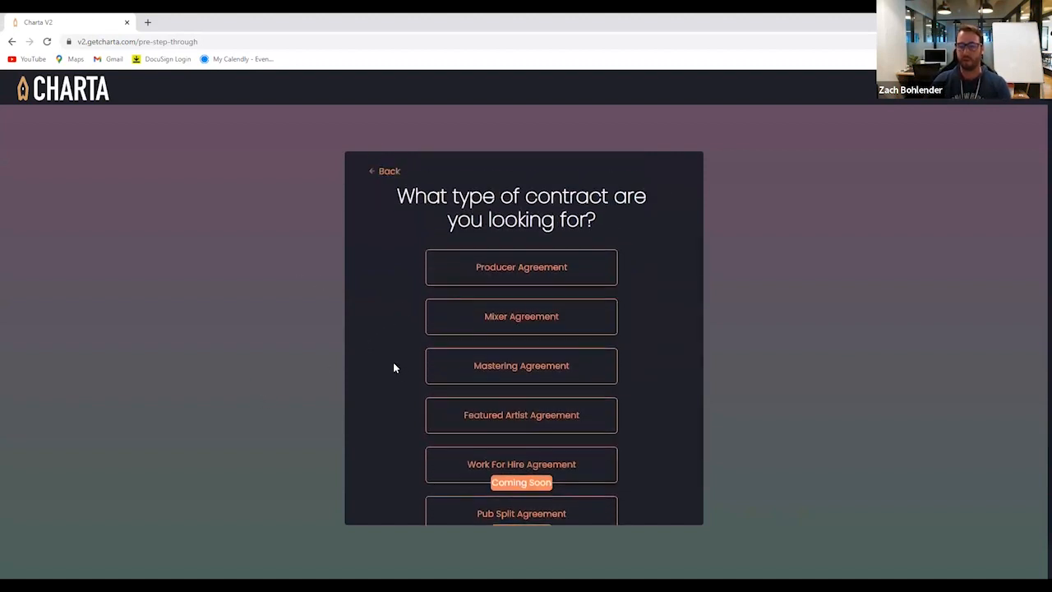
{"action": "left_click", "coordinate": [518, 274]}
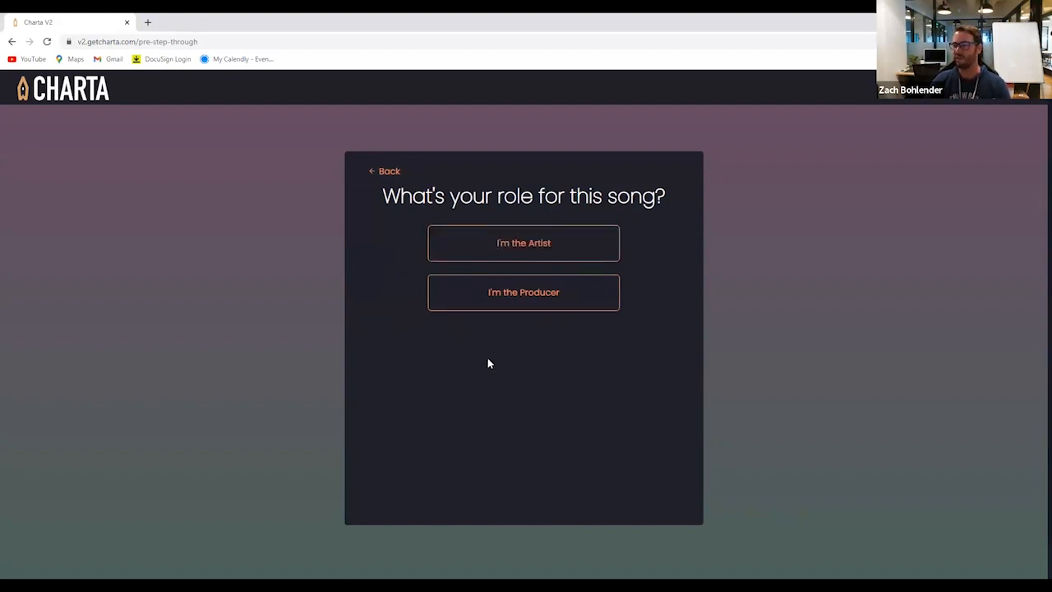
{"action": "left_click", "coordinate": [515, 252]}
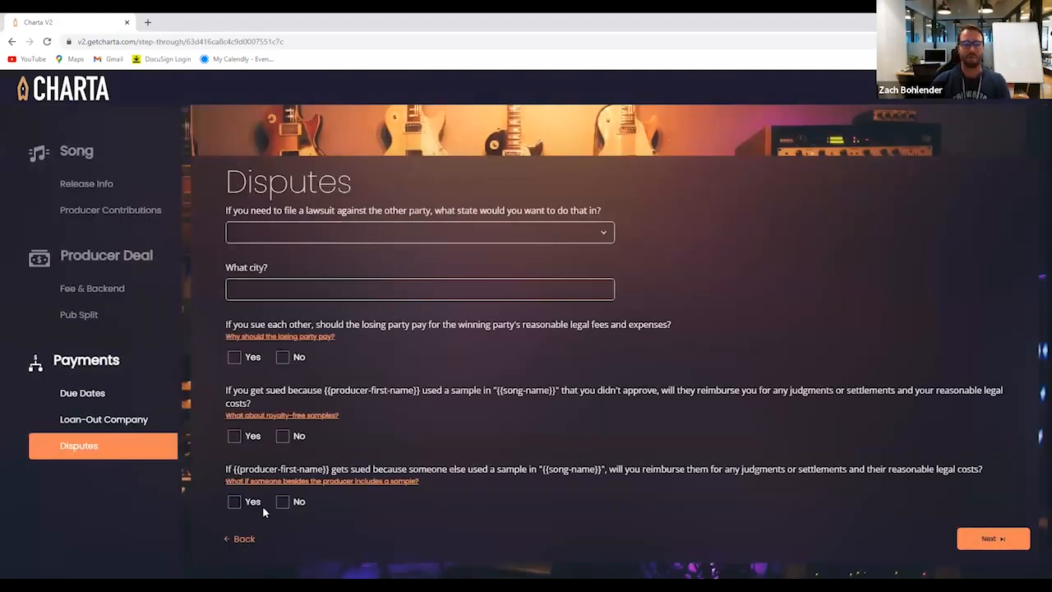
Return to the Release Info section, enter MMF Demo as the song name and fill in a release name
{"action": "left_click", "coordinate": [244, 538]}
{"action": "left_click", "coordinate": [245, 538]}
{"action": "left_click", "coordinate": [244, 538]}
{"action": "left_click", "coordinate": [244, 538]}
{"action": "left_click", "coordinate": [244, 538]}
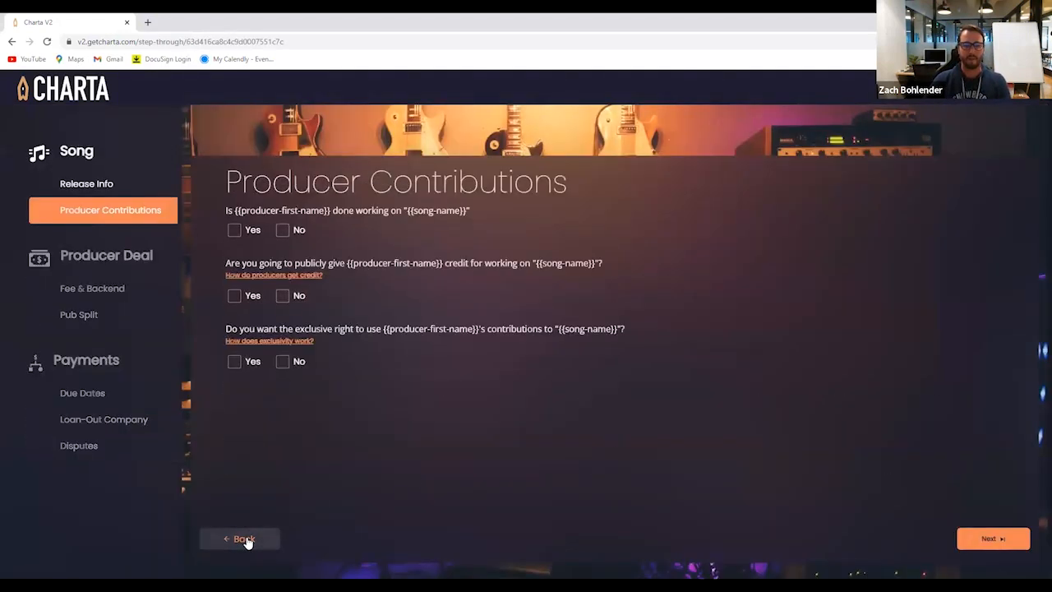
{"action": "left_click", "coordinate": [244, 538]}
{"action": "left_click", "coordinate": [293, 231]}
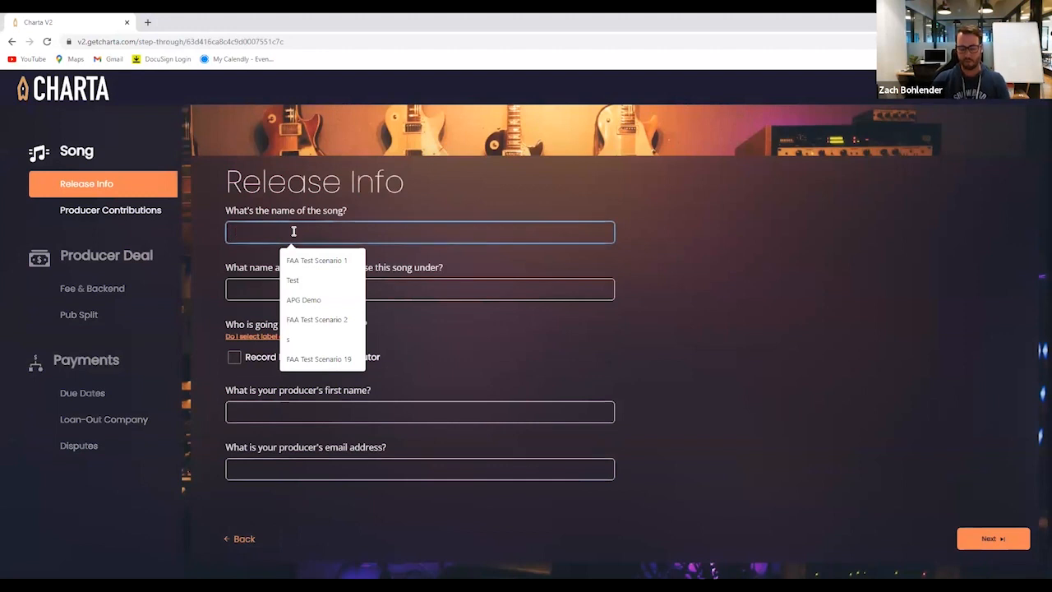
{"action": "type", "text": "MMF Demo"}
{"action": "key", "text": "Tab"}
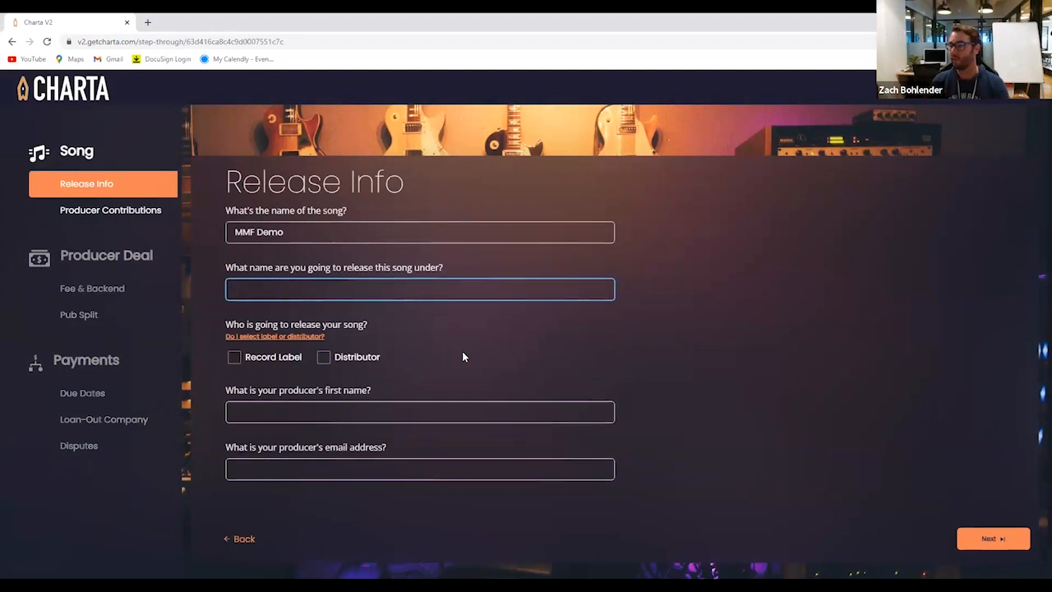
{"action": "type", "text": "Lil Za"}
{"action": "key", "text": "Tab"}
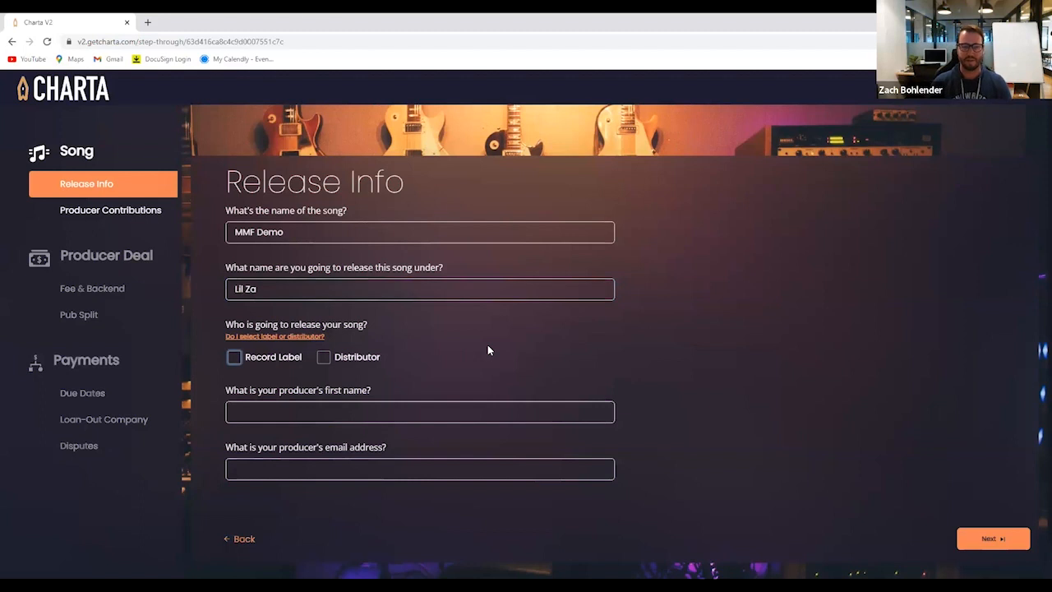
Read the label-or-distributor help, choose Record Label as the releasing party and name the label Son Shine Records
{"action": "left_click", "coordinate": [273, 337]}
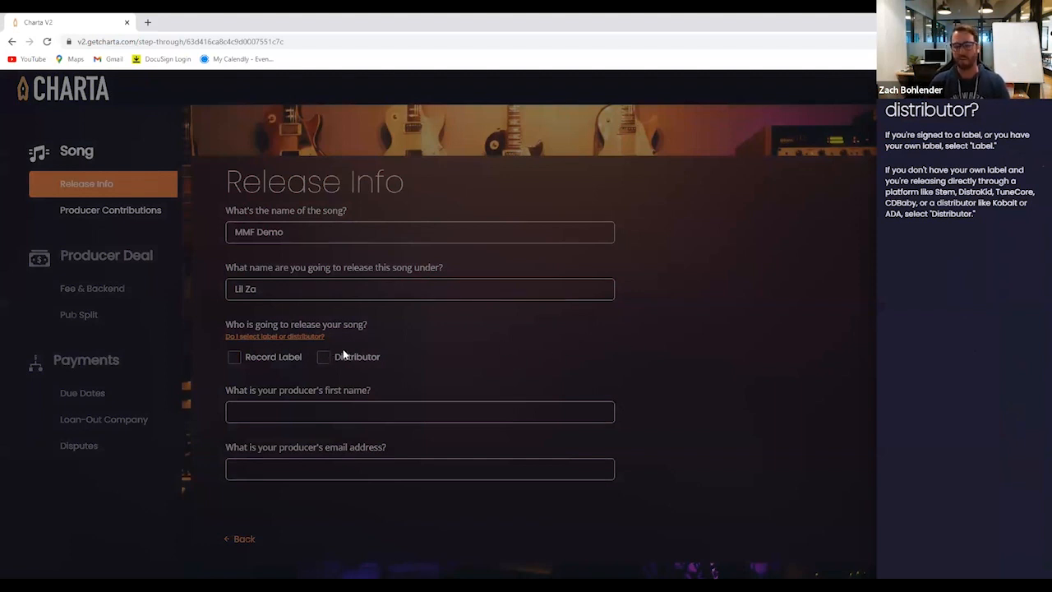
{"action": "left_click", "coordinate": [416, 353]}
{"action": "left_click", "coordinate": [234, 358]}
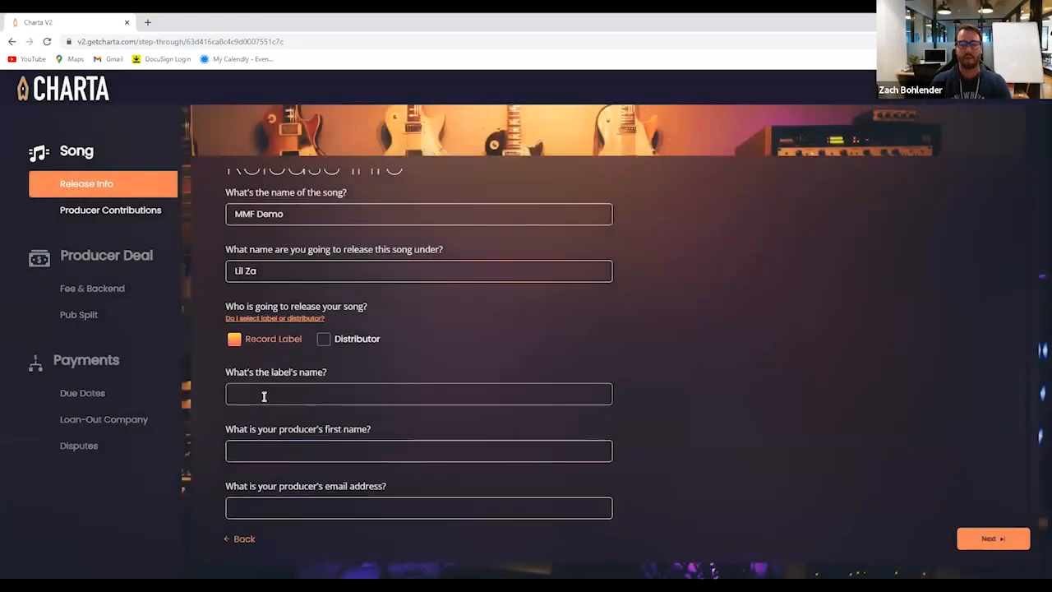
{"action": "left_click", "coordinate": [264, 396]}
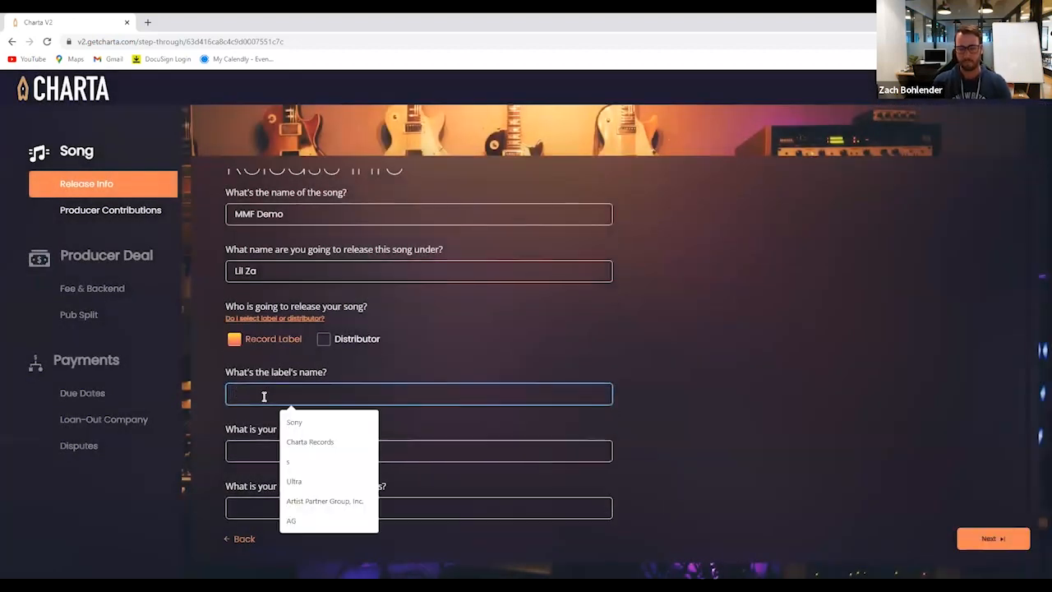
{"action": "type", "text": "Son Shine Records"}
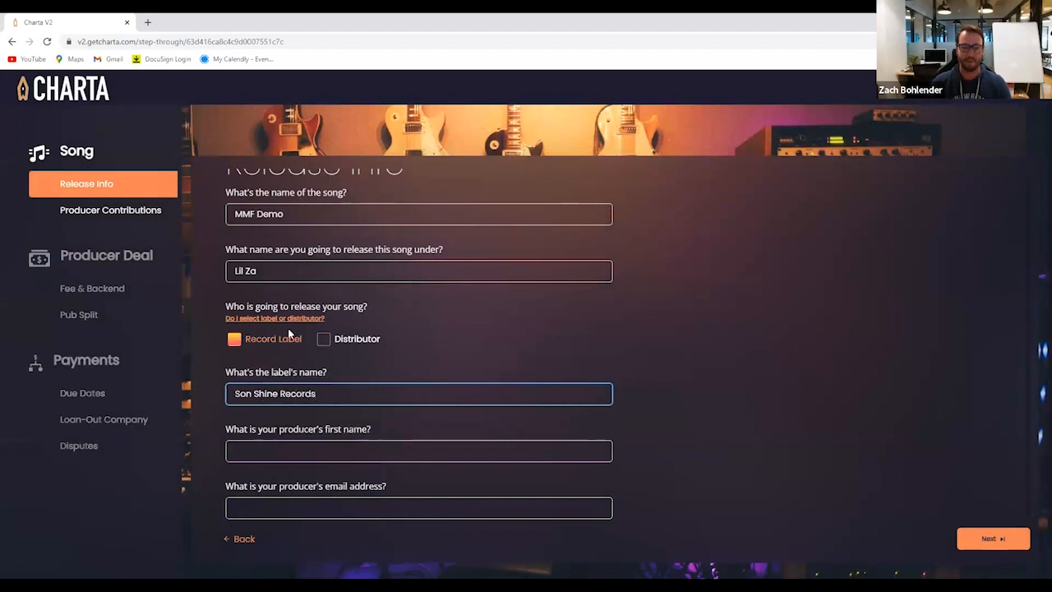
Replace the name the song is released under with the full name of the label's artist
{"action": "triple_click", "coordinate": [259, 272]}
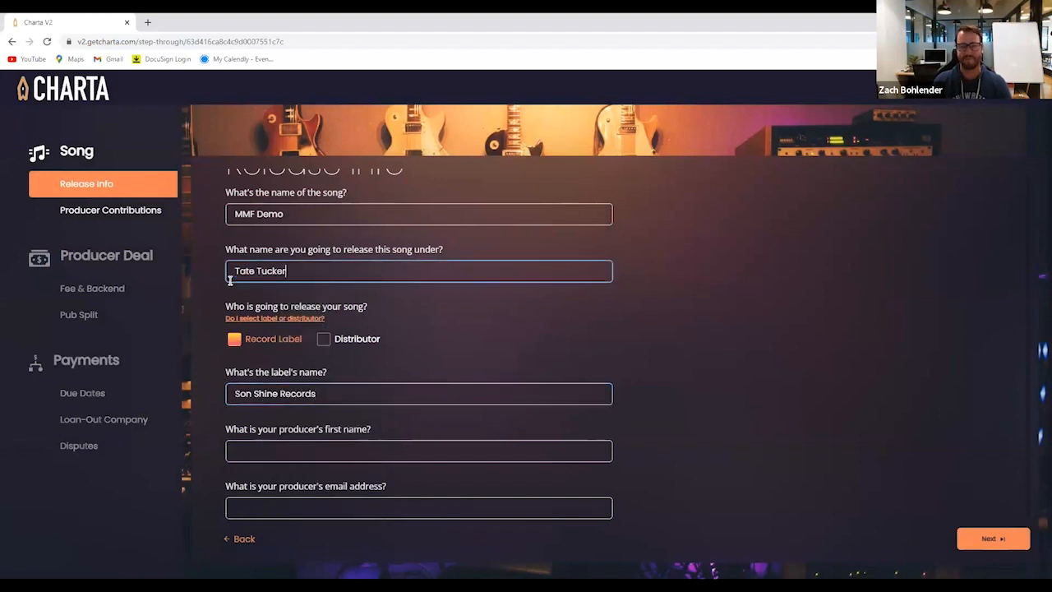
{"action": "left_click", "coordinate": [509, 322]}
{"action": "left_click", "coordinate": [474, 346]}
{"action": "scroll", "coordinate": [376, 360], "scroll_direction": "down", "scroll_amount": 1}
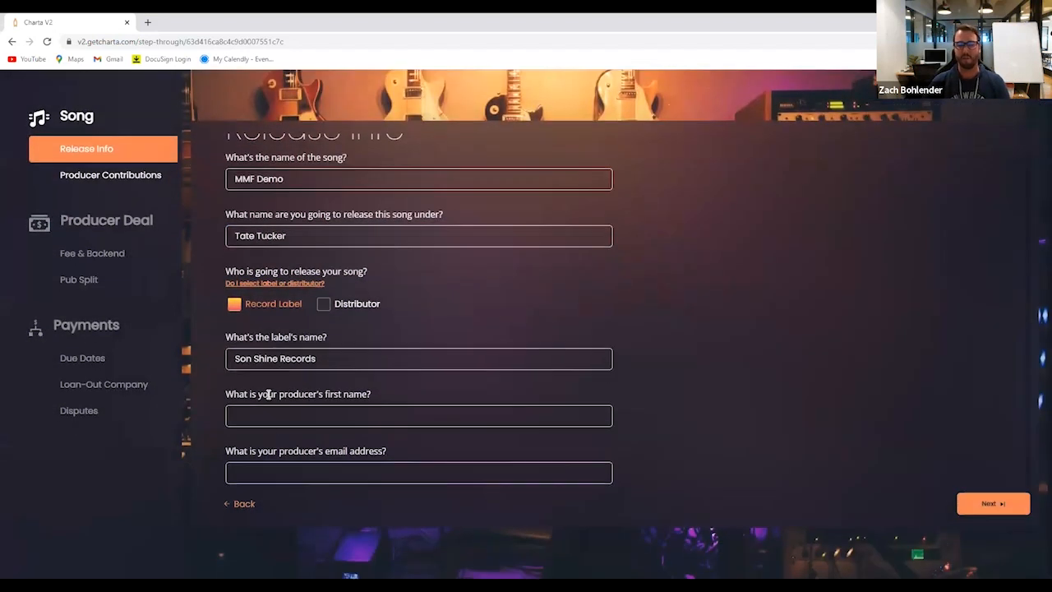
{"action": "left_click", "coordinate": [324, 305]}
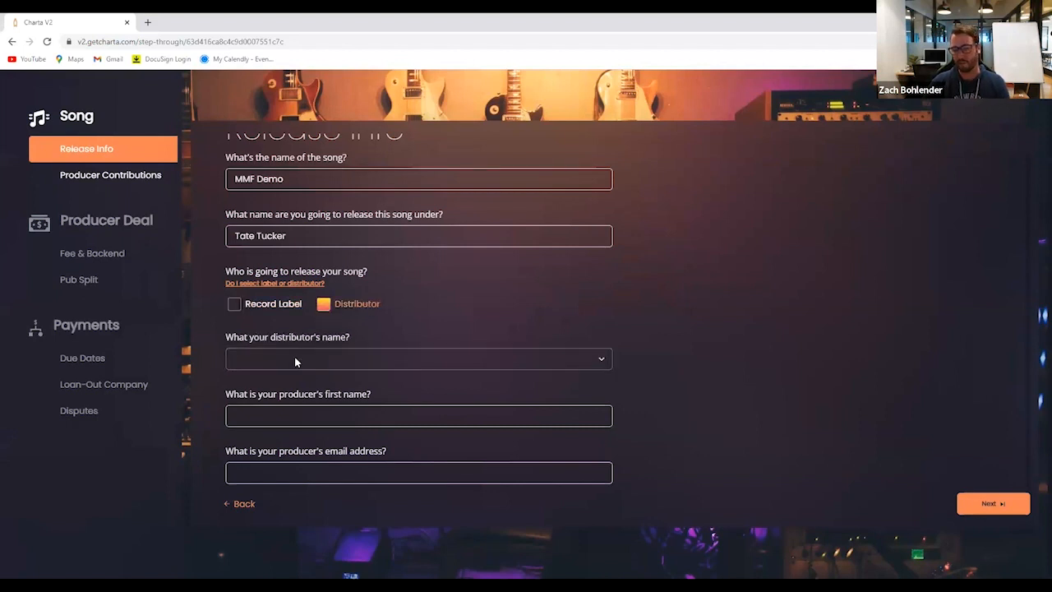
{"action": "left_click", "coordinate": [234, 303]}
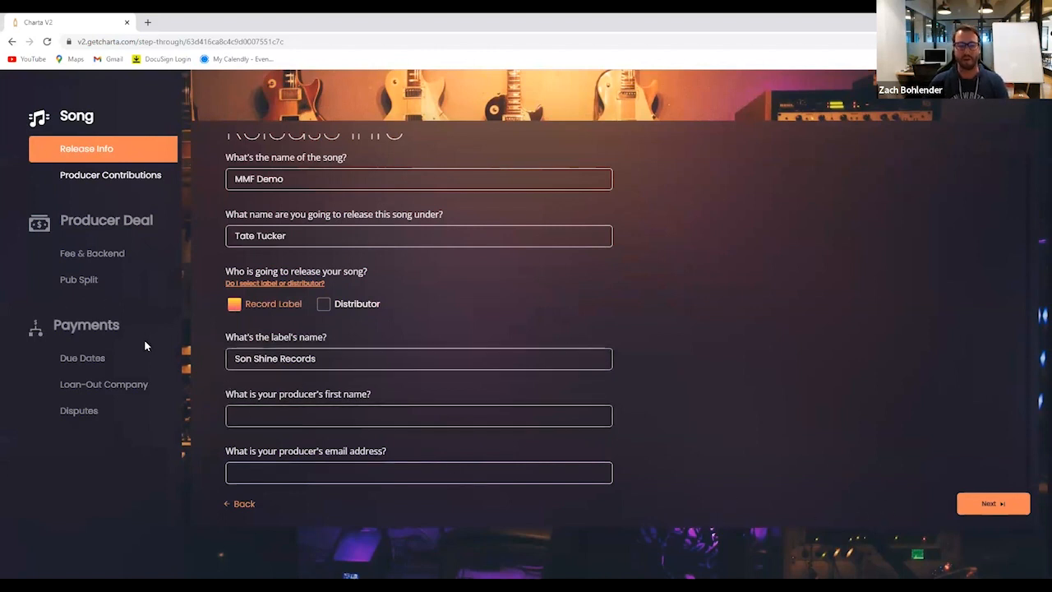
Fill in the producer's first name and email address, and continue to the Producer Contributions section
{"action": "left_click", "coordinate": [245, 416]}
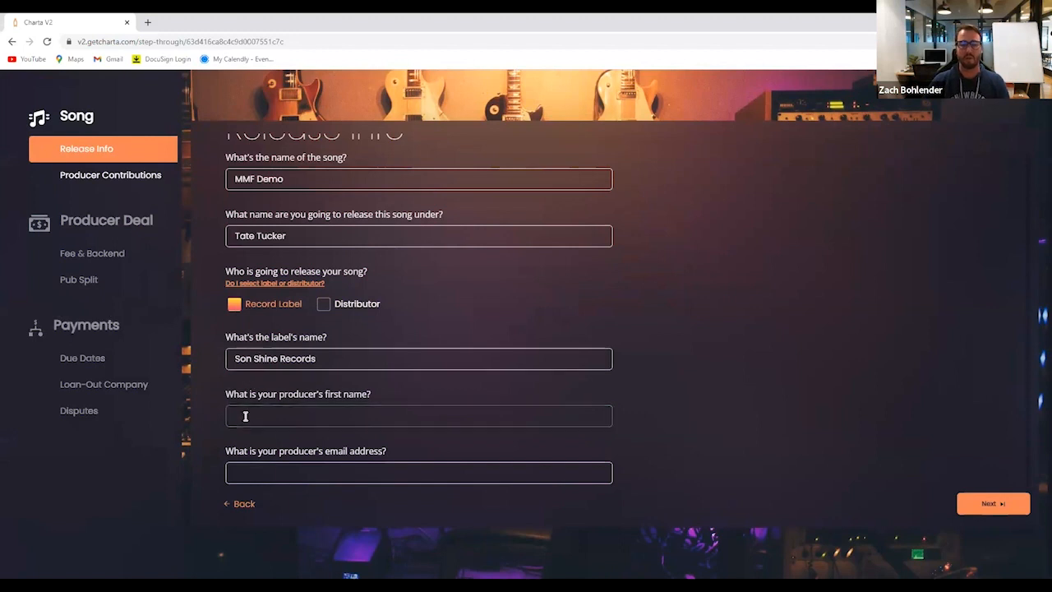
{"action": "key", "text": "Down"}
{"action": "key", "text": "Tab"}
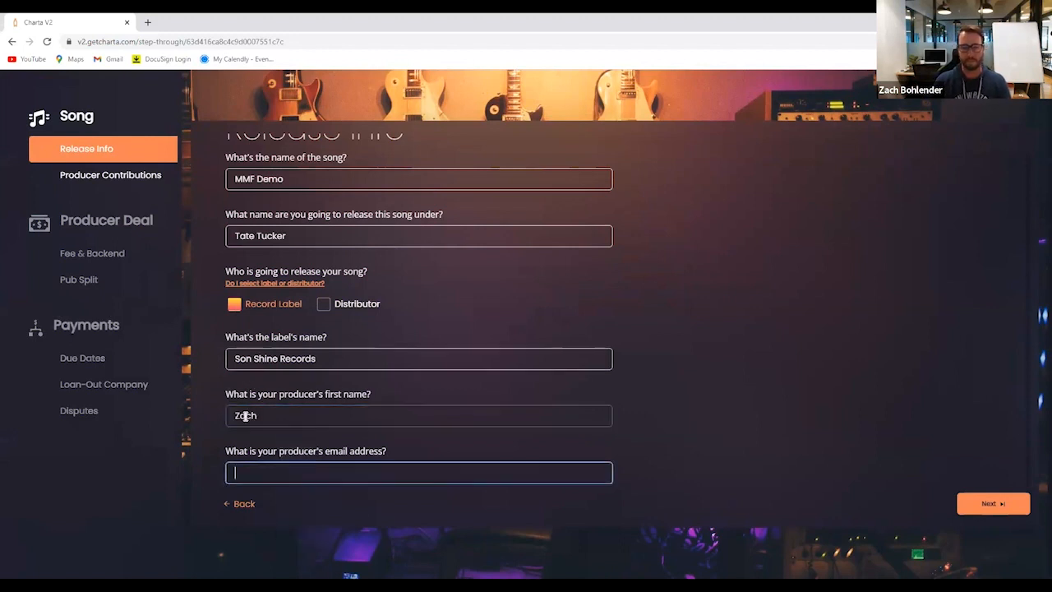
{"action": "key", "text": "Down"}
{"action": "key", "text": "Tab"}
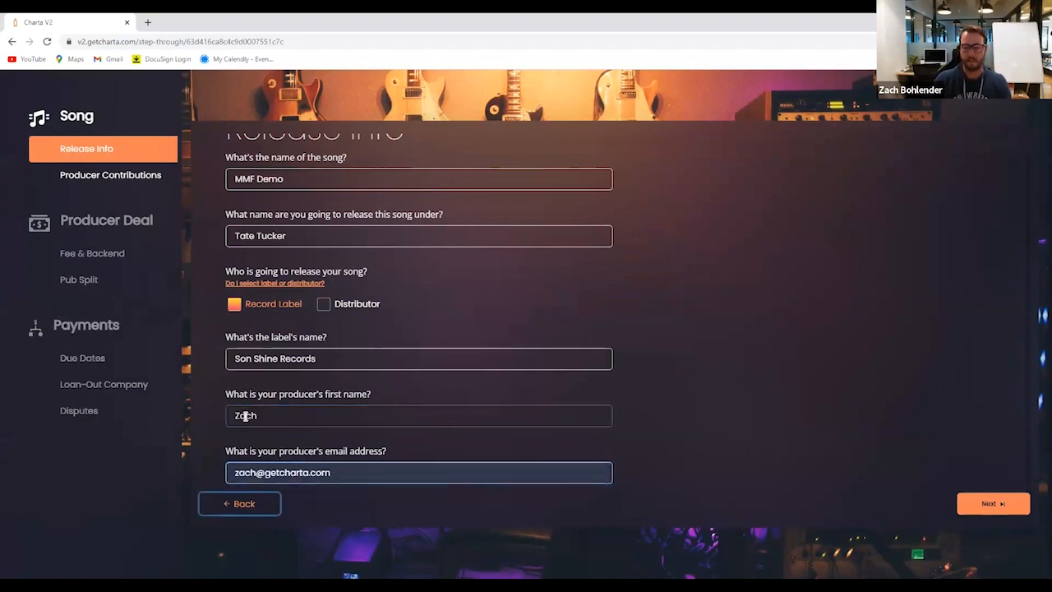
{"action": "left_click", "coordinate": [994, 503]}
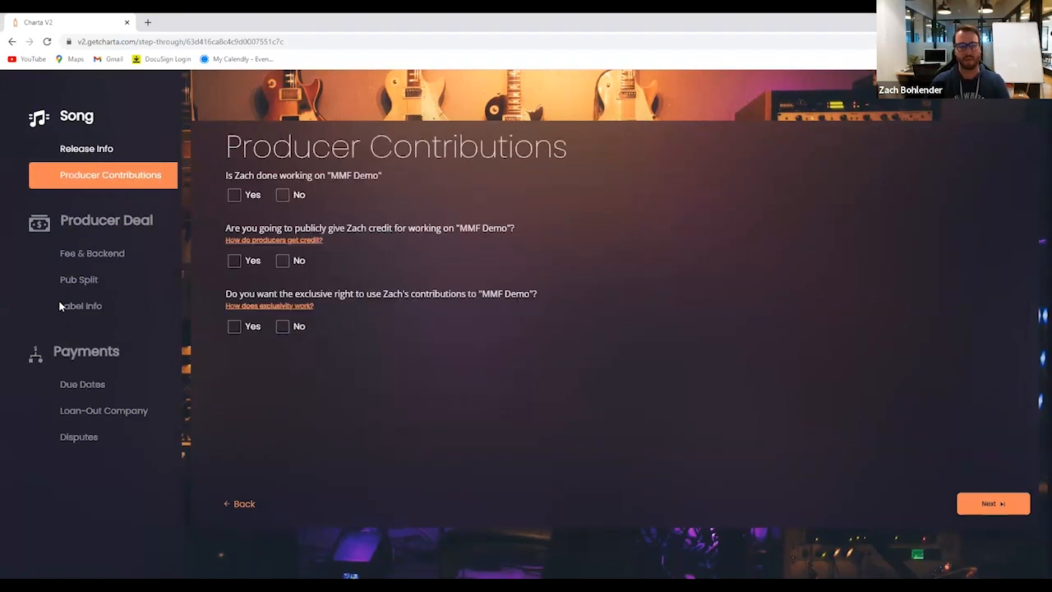
Answer Yes to the producer being done and to public credit, and allow 3 days for sending photos and a bio
{"action": "left_click", "coordinate": [234, 195]}
{"action": "left_click", "coordinate": [235, 194]}
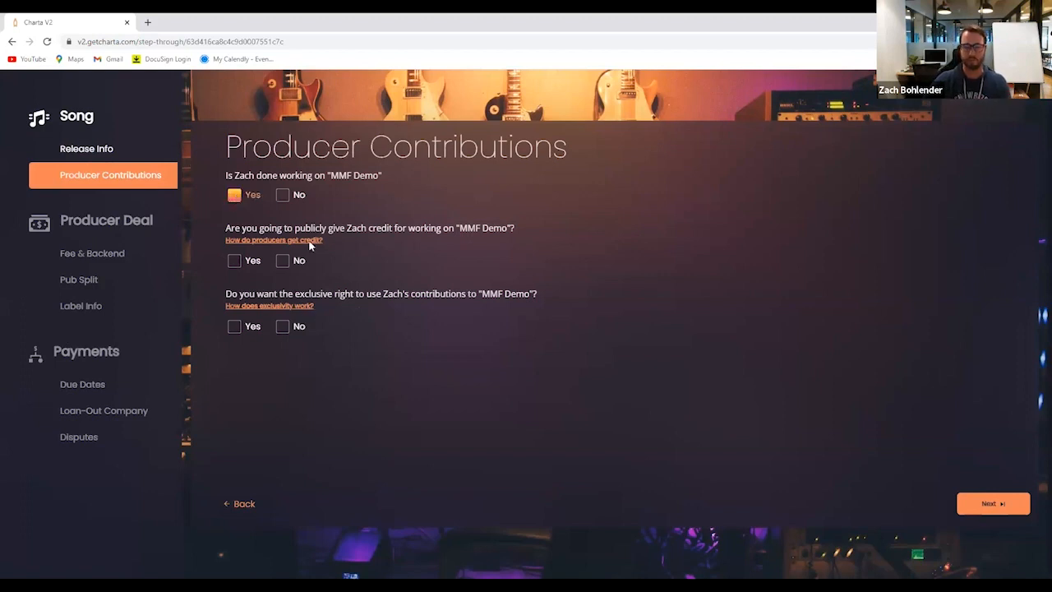
{"action": "left_click", "coordinate": [234, 261]}
{"action": "left_click", "coordinate": [283, 261]}
{"action": "left_click", "coordinate": [234, 261]}
{"action": "left_click", "coordinate": [271, 329]}
{"action": "left_click", "coordinate": [268, 388]}
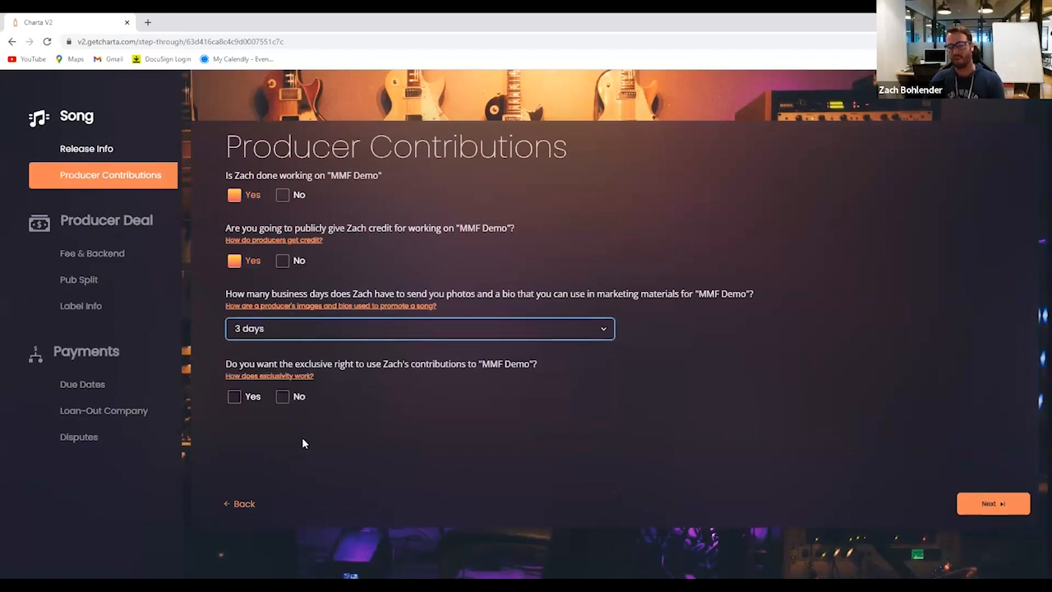
Check the exclusivity help, request exclusive rights to the producer's contributions for 5 years, and continue to Fee & Backend
{"action": "left_click", "coordinate": [252, 377]}
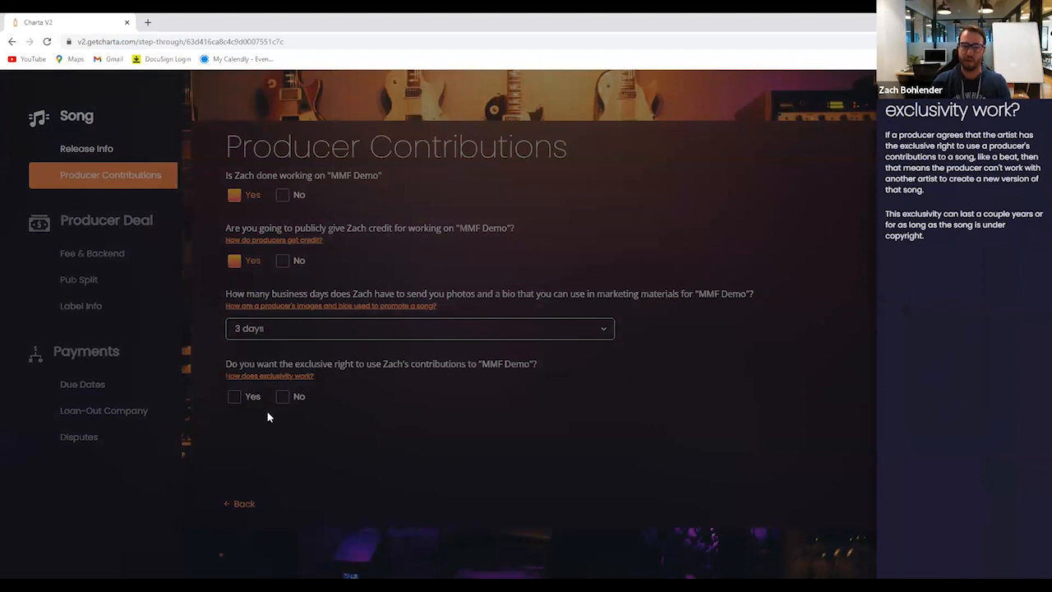
{"action": "left_click", "coordinate": [236, 397]}
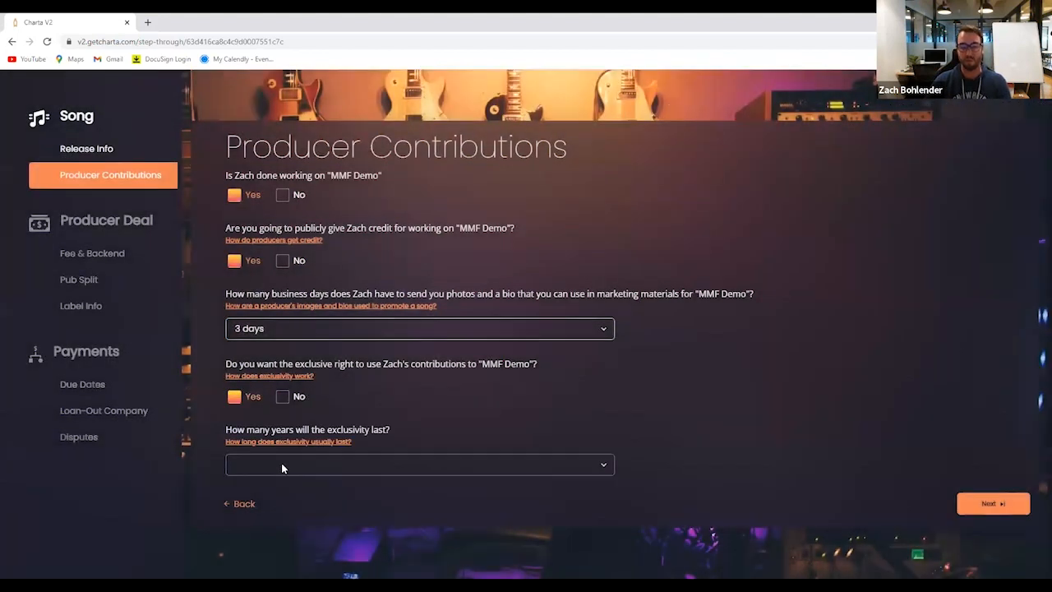
{"action": "left_click", "coordinate": [281, 465]}
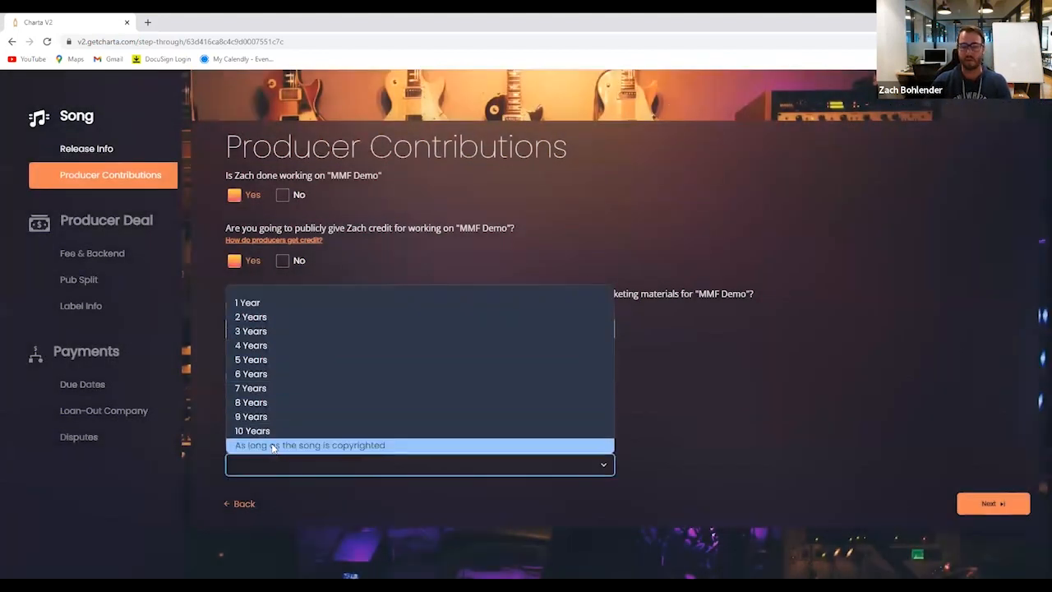
{"action": "left_click", "coordinate": [259, 360]}
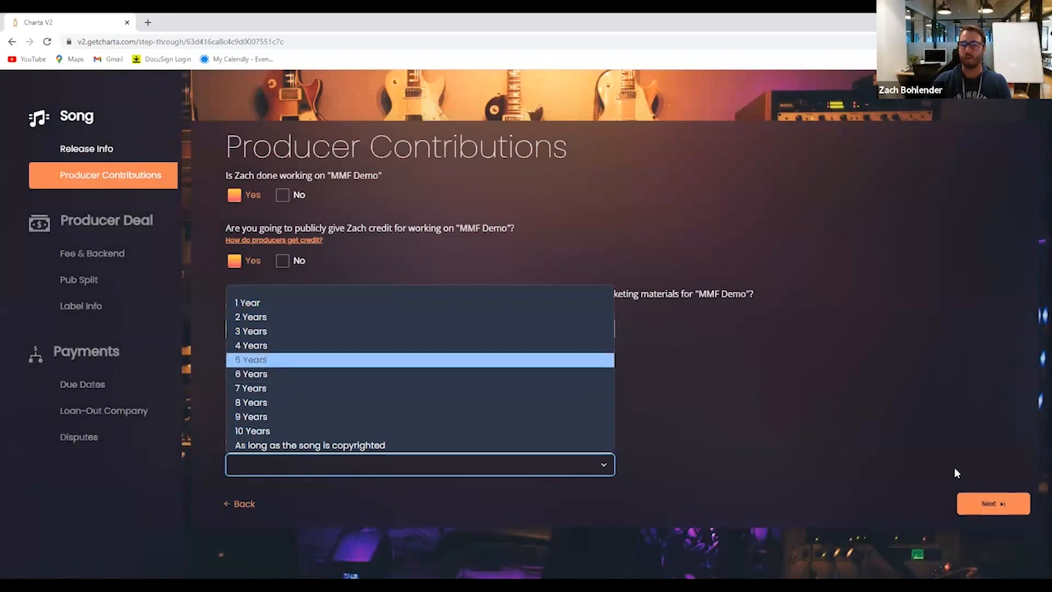
{"action": "left_click", "coordinate": [989, 503]}
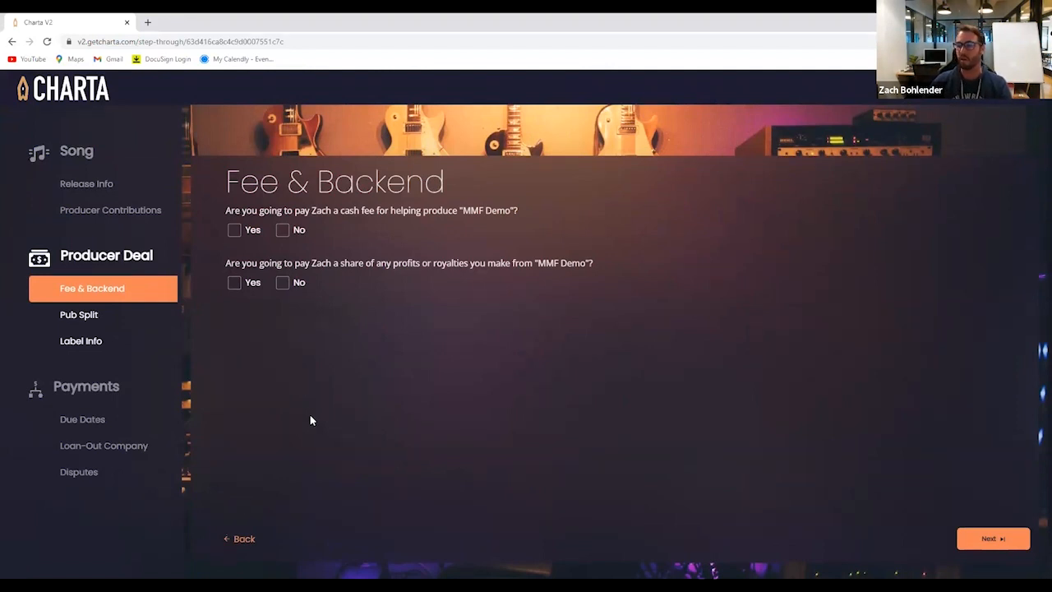
Agree to pay the producer a cash fee of $500 and read the help on standard cash fees
{"action": "left_click", "coordinate": [235, 229]}
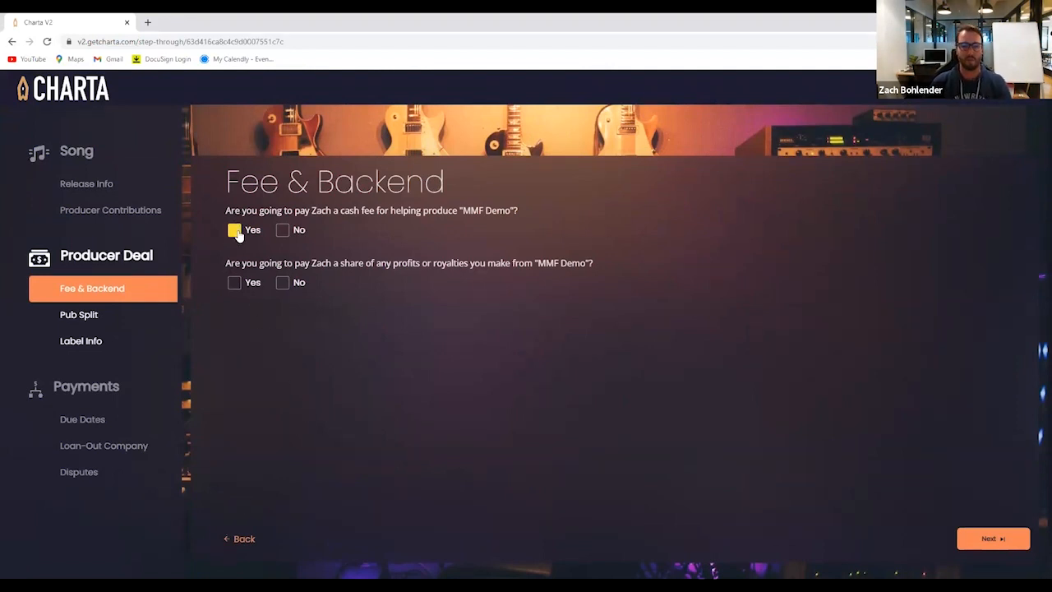
{"action": "left_click", "coordinate": [265, 298]}
{"action": "type", "text": "500"}
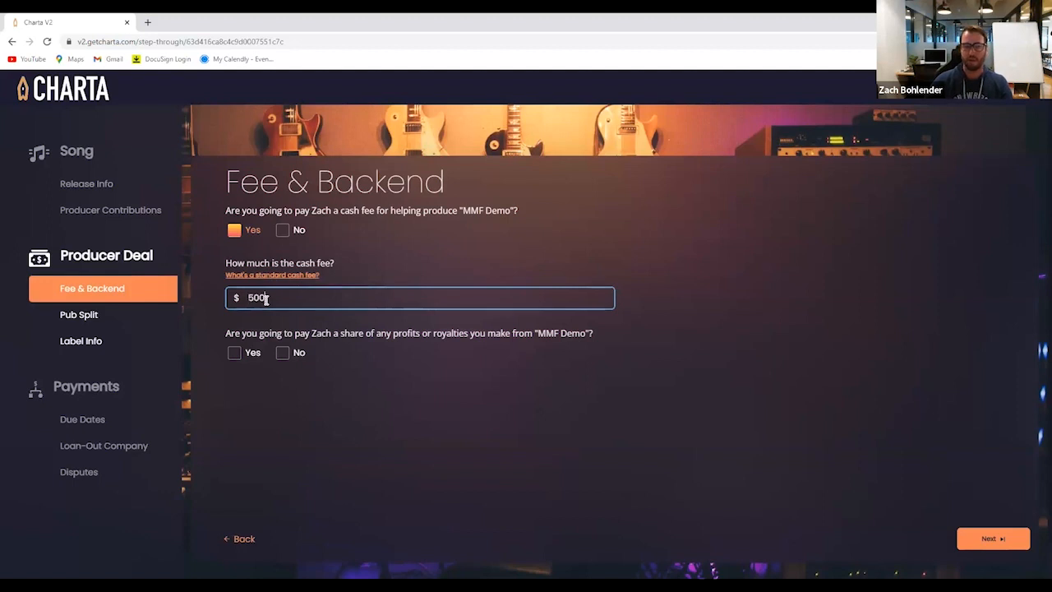
{"action": "left_click", "coordinate": [274, 274]}
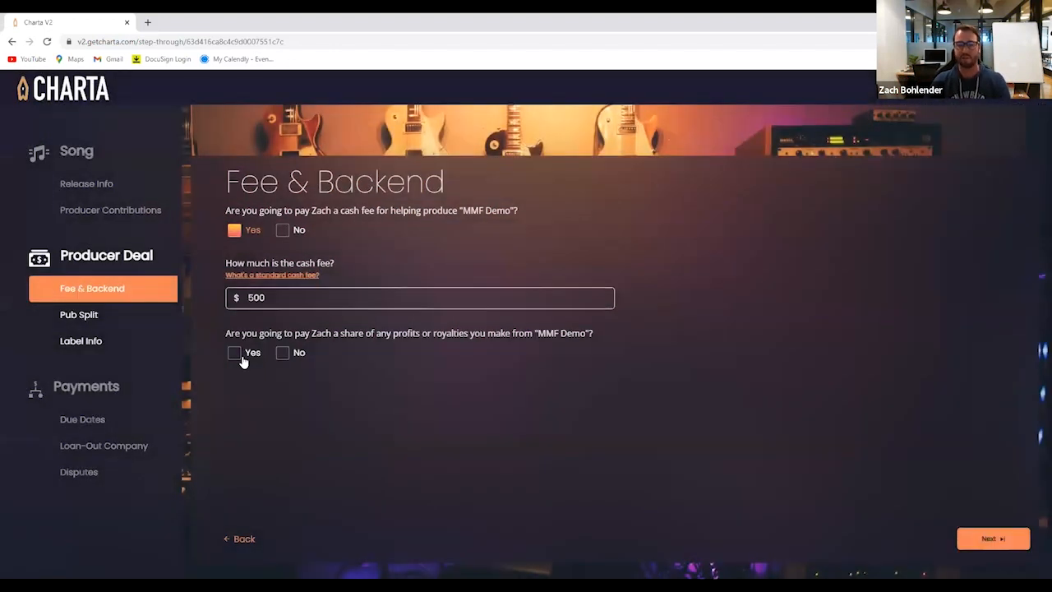
{"action": "left_click", "coordinate": [236, 358]}
Agree to share profits or royalties with the producer, with a 4% label-paid royalty and a 25% profit split
{"action": "left_click", "coordinate": [236, 360]}
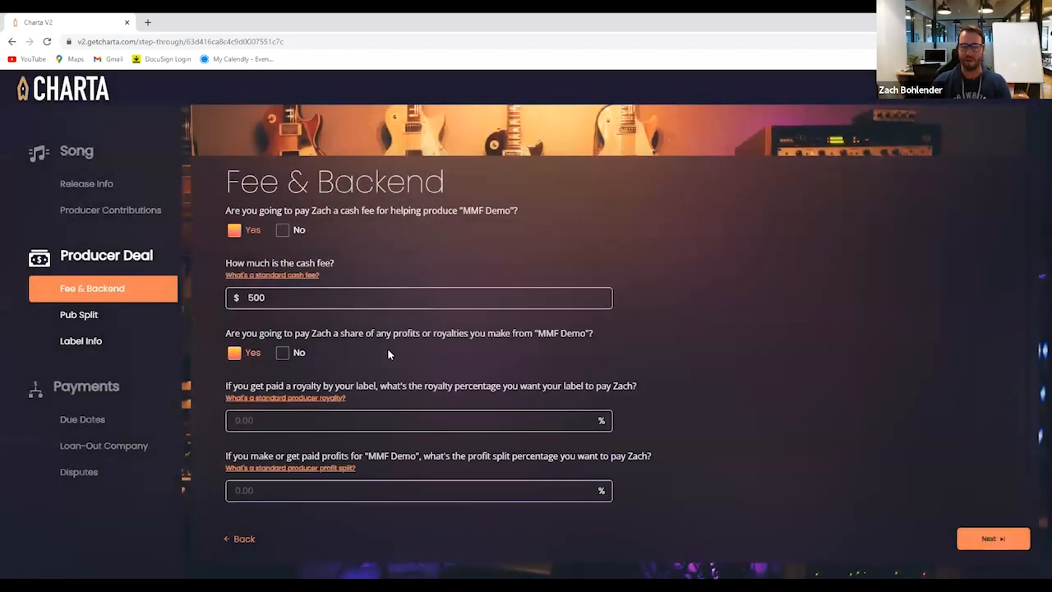
{"action": "scroll", "coordinate": [387, 349], "scroll_direction": "down", "scroll_amount": 1}
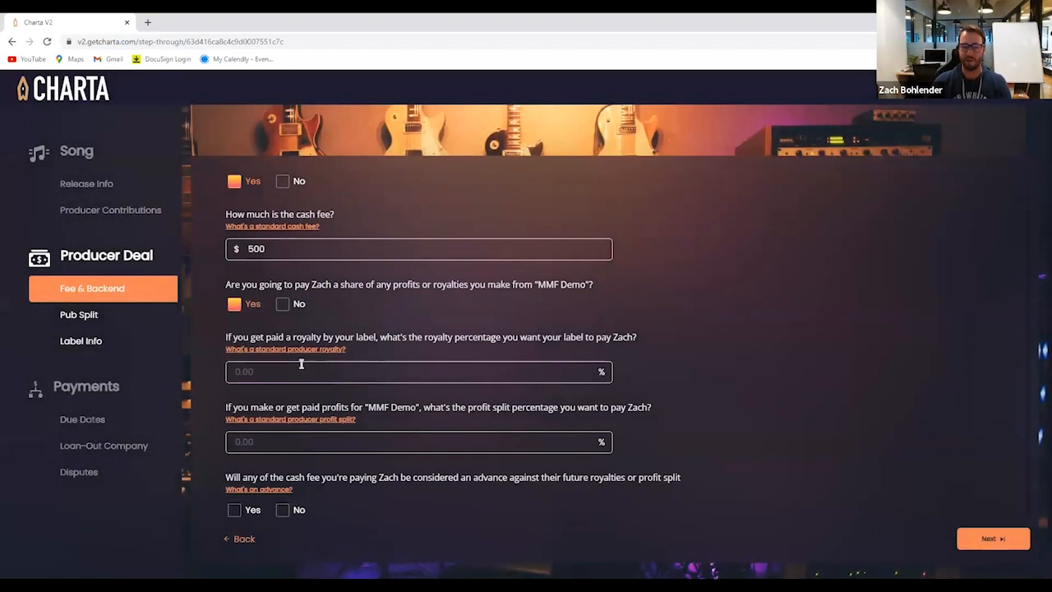
{"action": "left_click", "coordinate": [245, 372]}
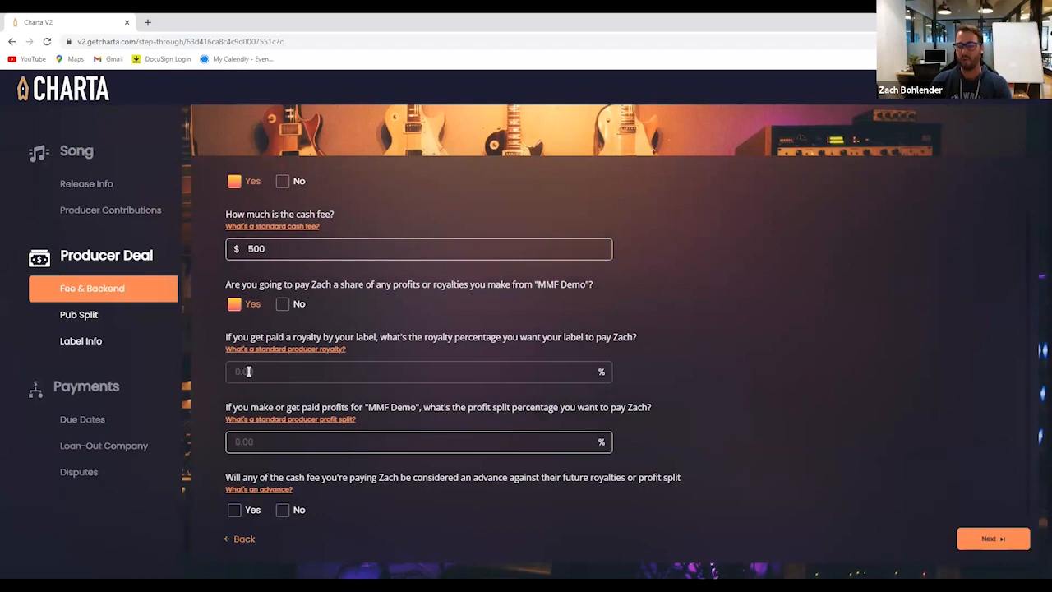
{"action": "left_click", "coordinate": [248, 371]}
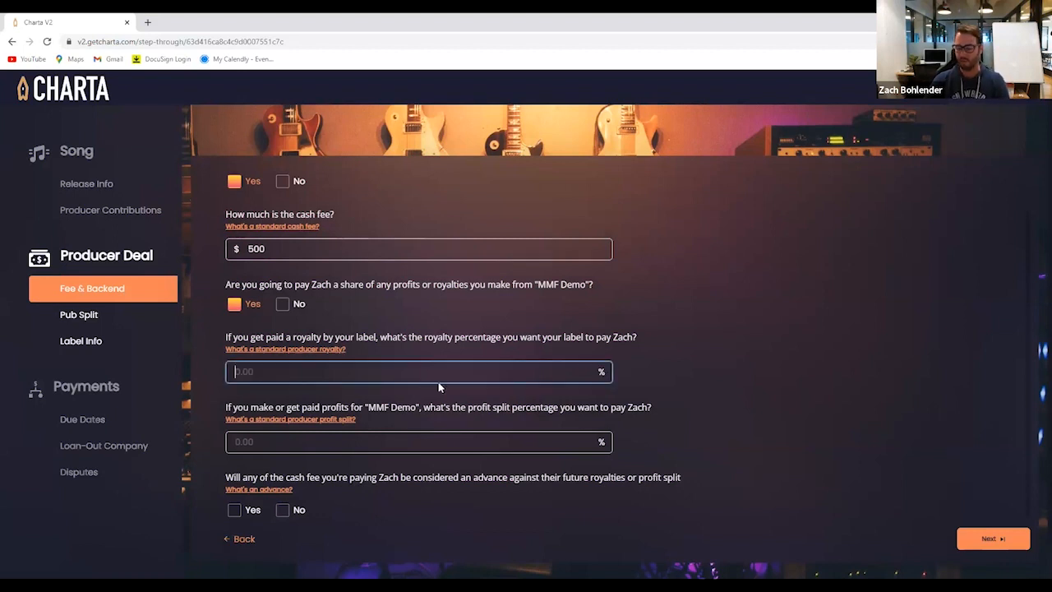
{"action": "type", "text": "4"}
{"action": "key", "text": "Tab"}
{"action": "type", "text": "25"}
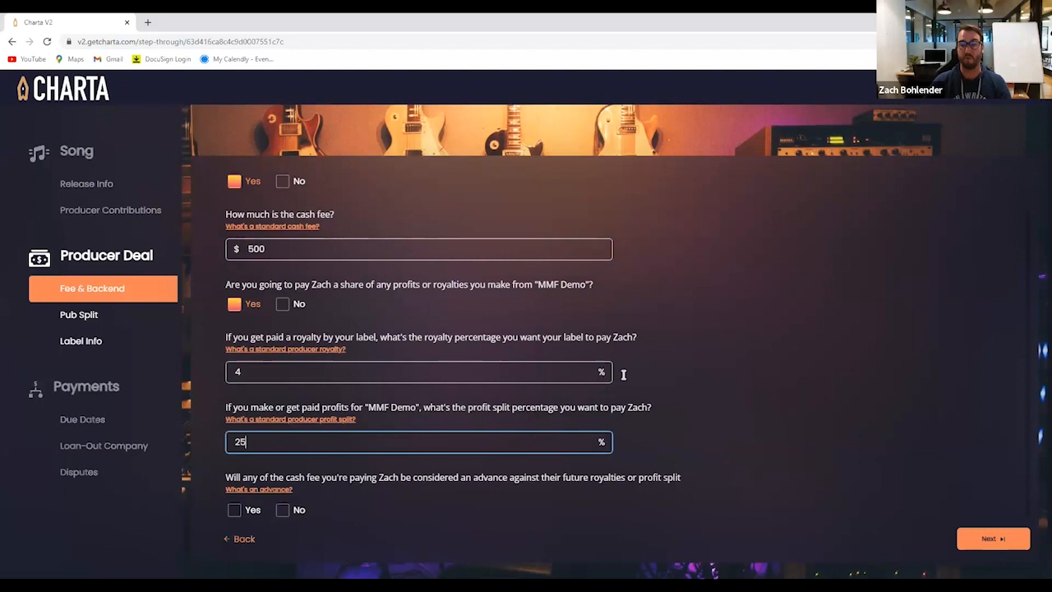
{"action": "left_click", "coordinate": [693, 427]}
Treat part of the cash fee as an advance, check the standard advance percentage help, and set the advance to 50%
{"action": "scroll", "coordinate": [411, 448], "scroll_direction": "down", "scroll_amount": 1}
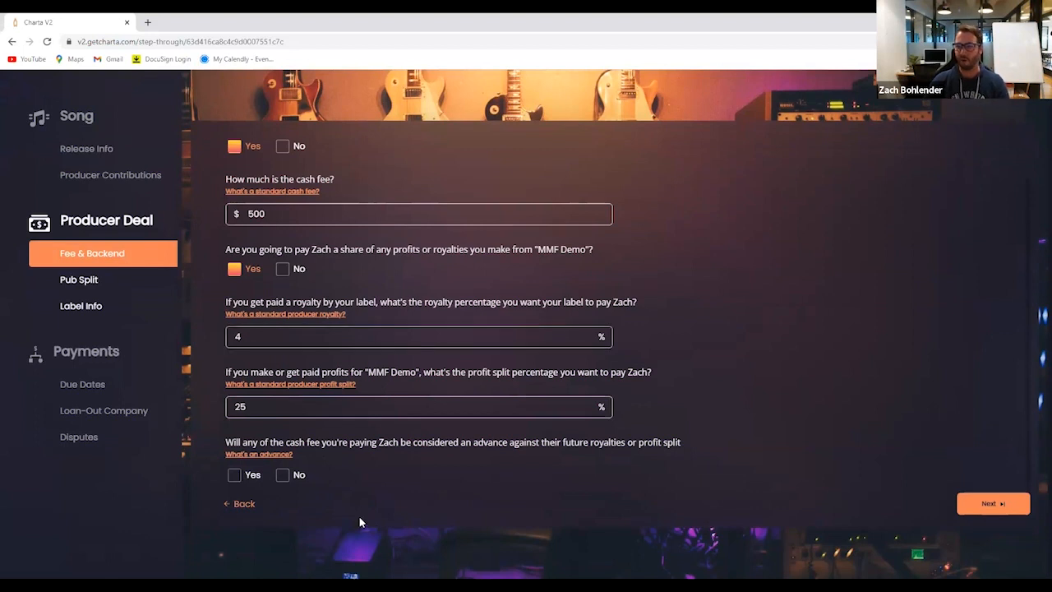
{"action": "left_click", "coordinate": [235, 474]}
{"action": "left_click", "coordinate": [267, 477]}
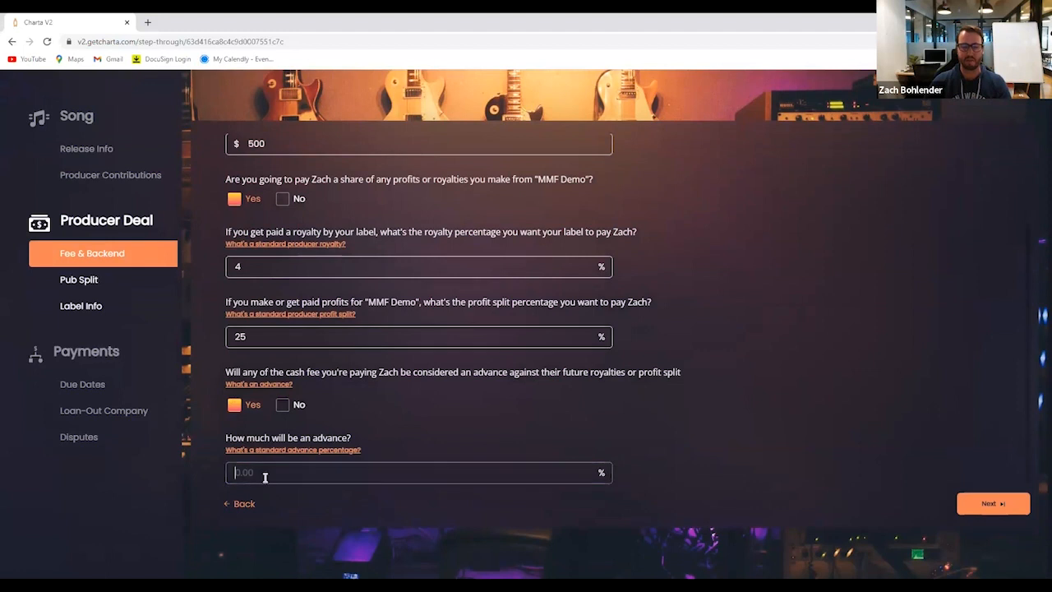
{"action": "left_click", "coordinate": [272, 88]}
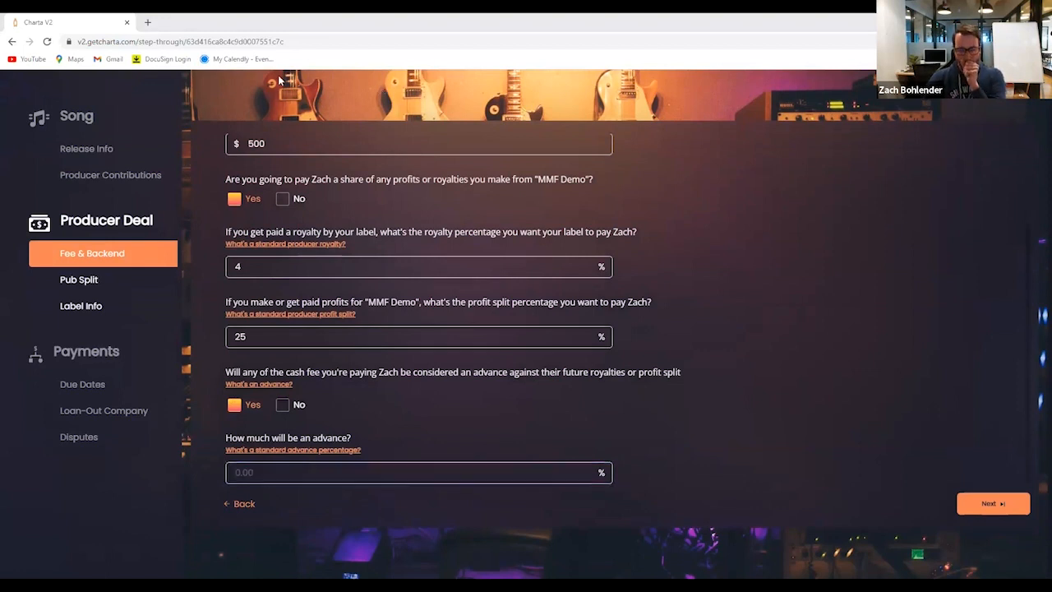
{"action": "left_click", "coordinate": [274, 451]}
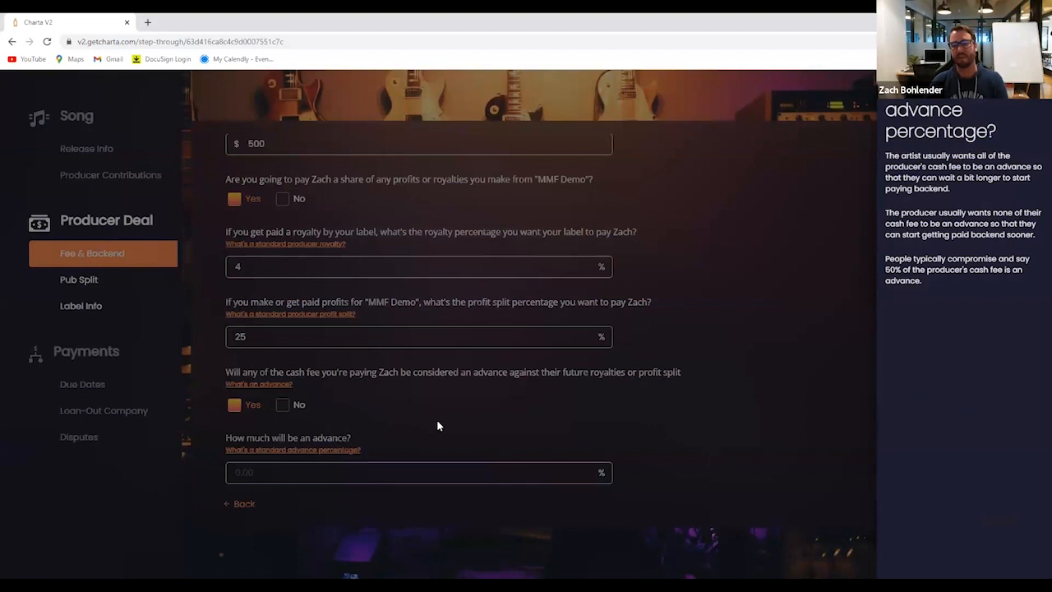
{"action": "left_click", "coordinate": [254, 474]}
{"action": "type", "text": "50"}
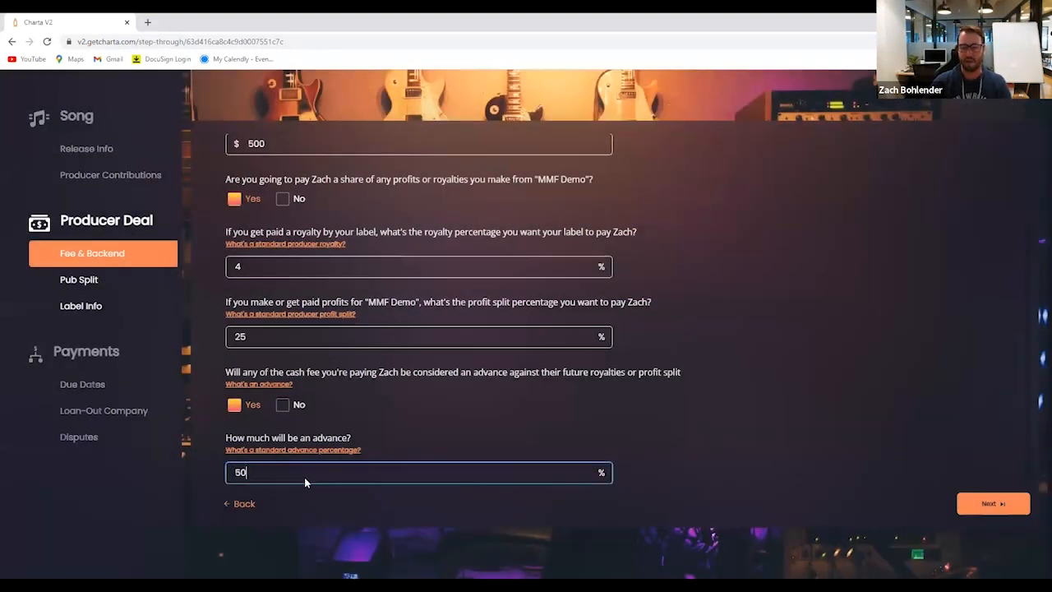
Read the help on standard producer profit splits and continue to the Pub Split section
{"action": "left_click", "coordinate": [279, 313]}
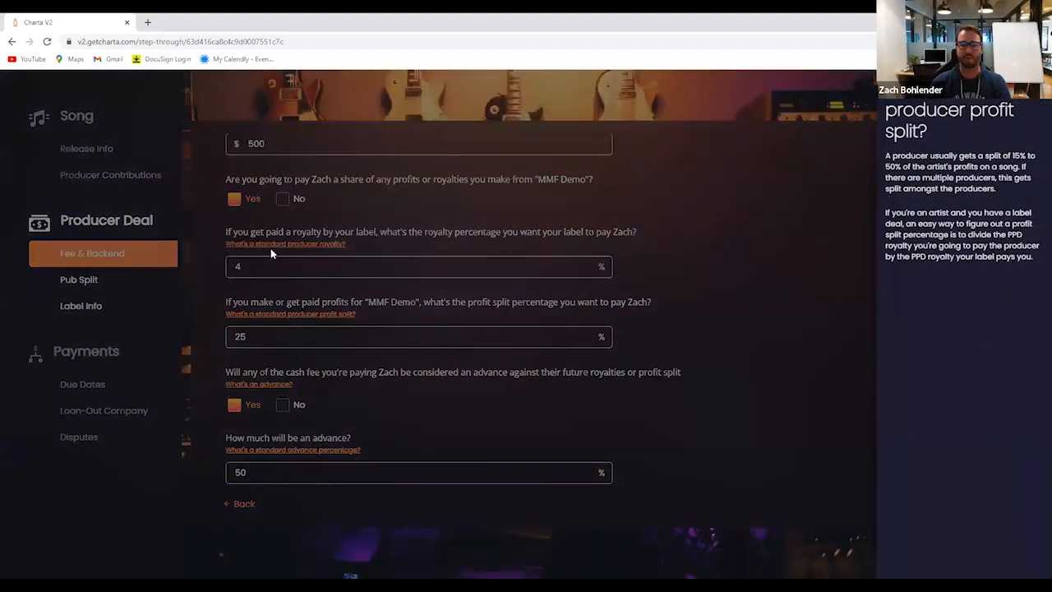
{"action": "left_click", "coordinate": [588, 436]}
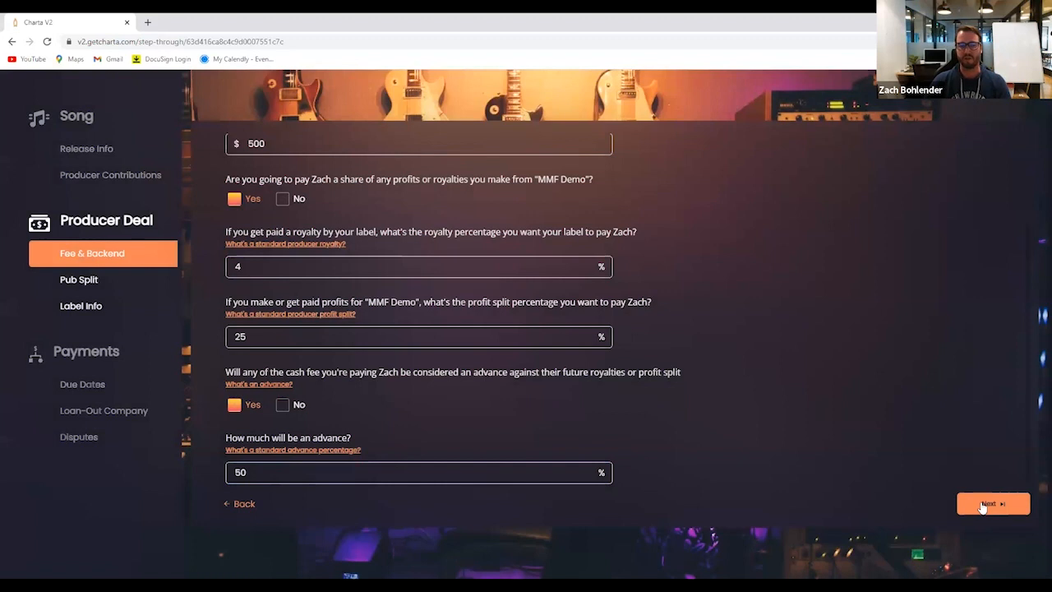
{"action": "left_click", "coordinate": [988, 504]}
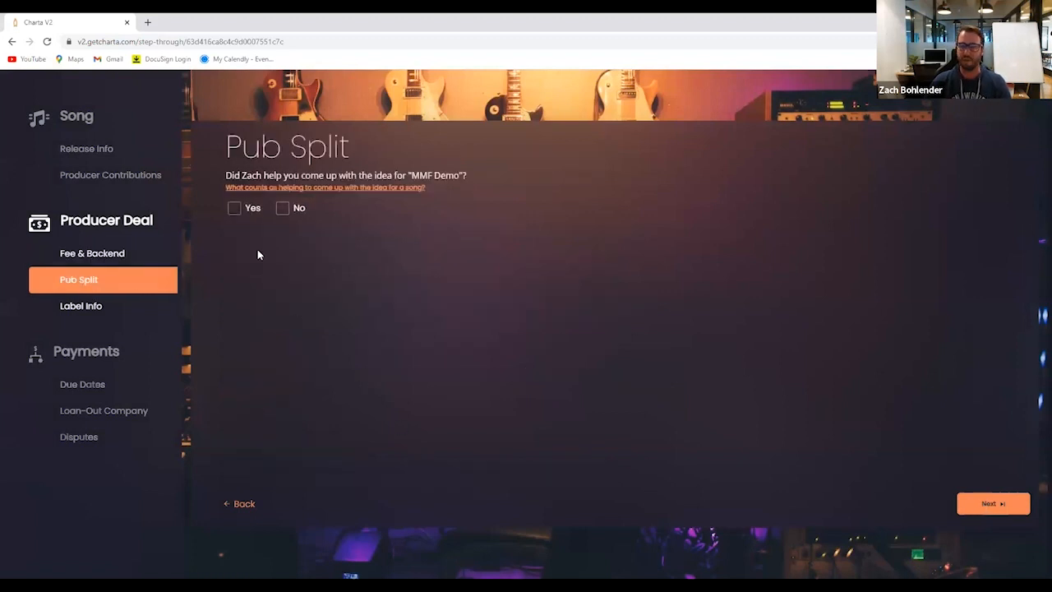
After checking the song-idea help, answer Yes to the producer's idea contribution and publishing share, set a 25% pub split, and continue to Label Info
{"action": "scroll", "coordinate": [257, 250], "scroll_direction": "up", "scroll_amount": 1}
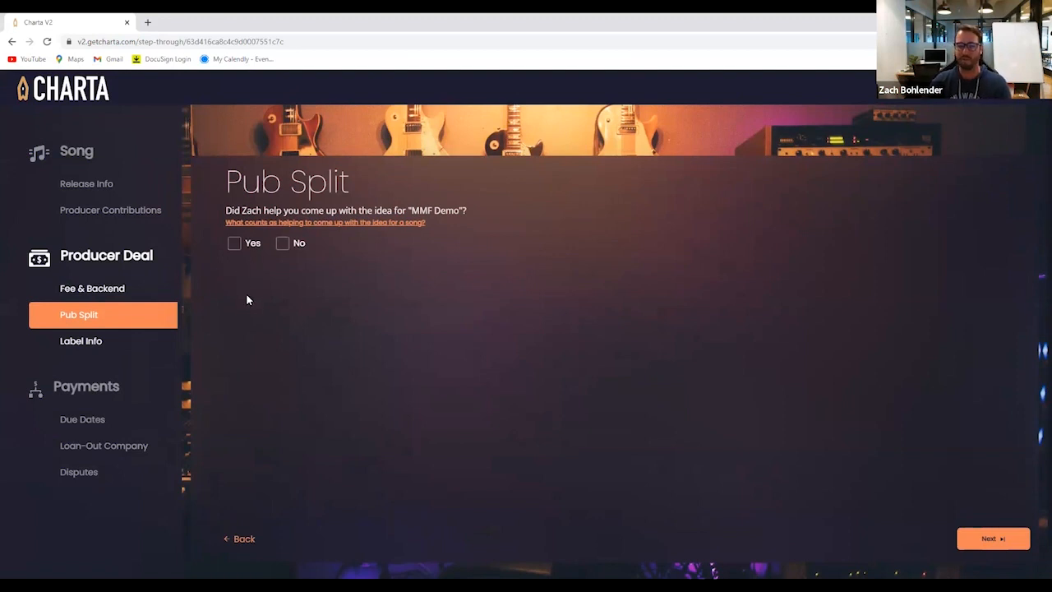
{"action": "left_click", "coordinate": [288, 228]}
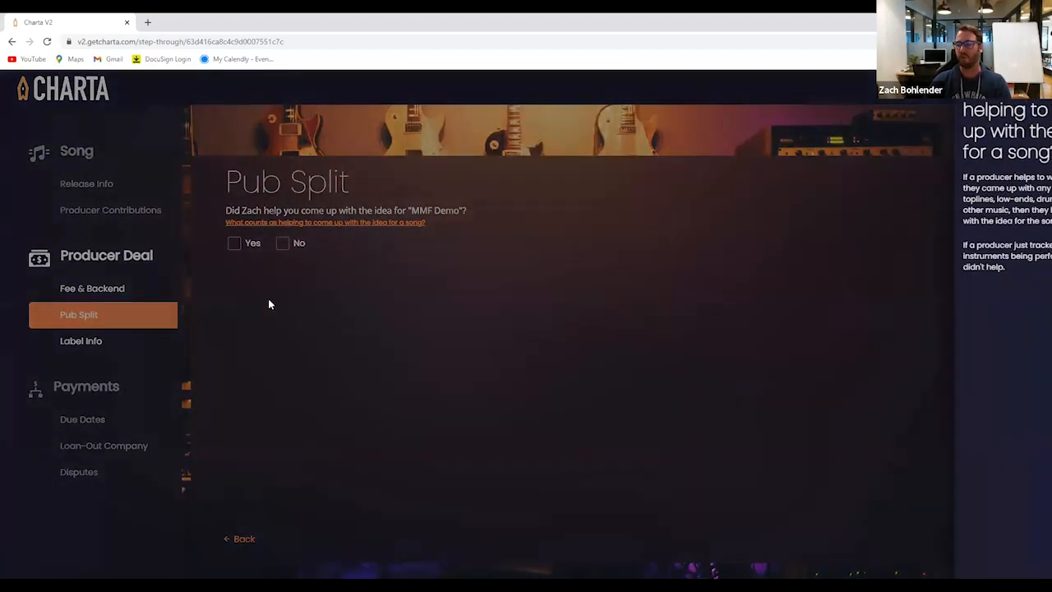
{"action": "left_click", "coordinate": [233, 242]}
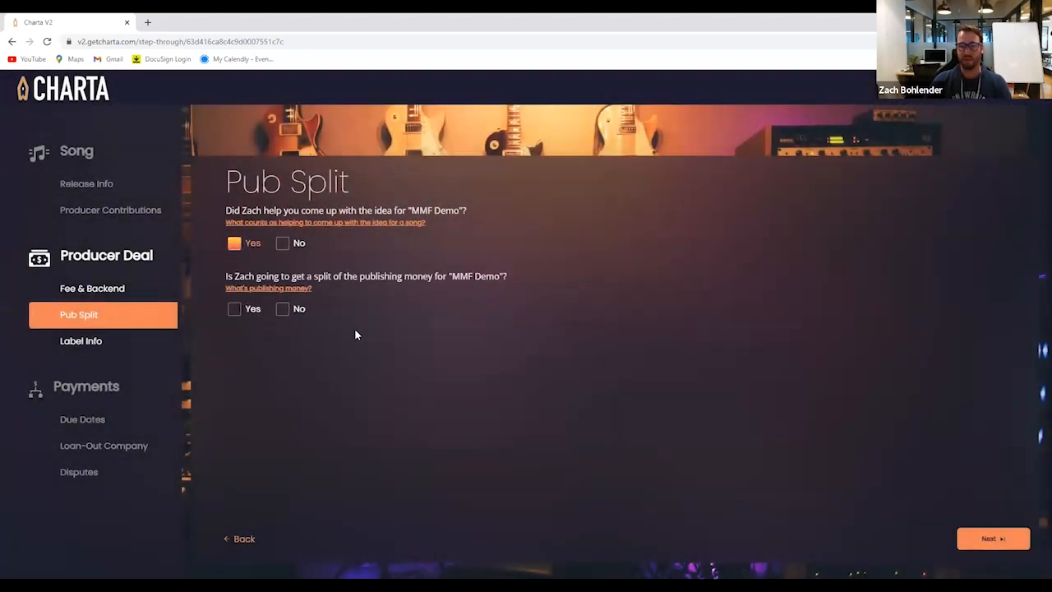
{"action": "left_click", "coordinate": [283, 309]}
{"action": "left_click", "coordinate": [234, 310]}
{"action": "left_click", "coordinate": [255, 375]}
{"action": "type", "text": "25"}
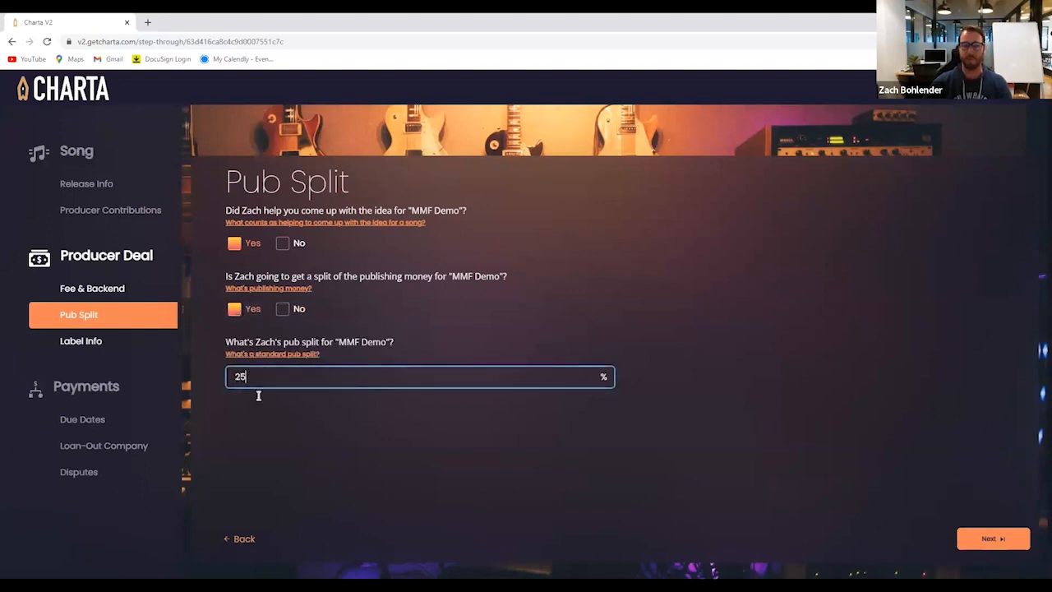
{"action": "left_click", "coordinate": [987, 540]}
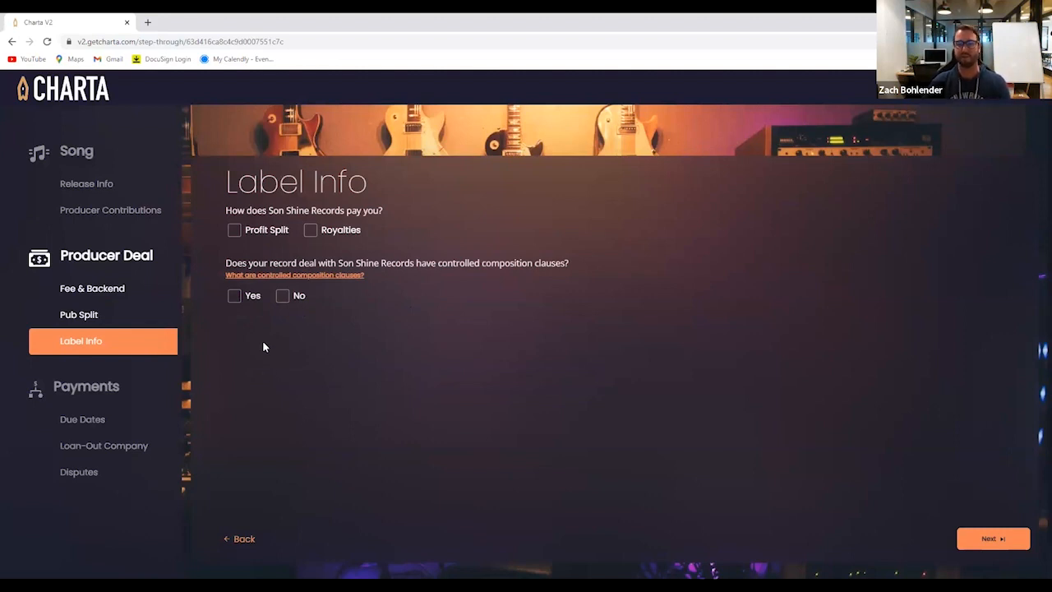
Set the label's payment type to Royalties, paid to the producer only on sales after recoupment, and read the retroactive royalties help
{"action": "left_click", "coordinate": [310, 232]}
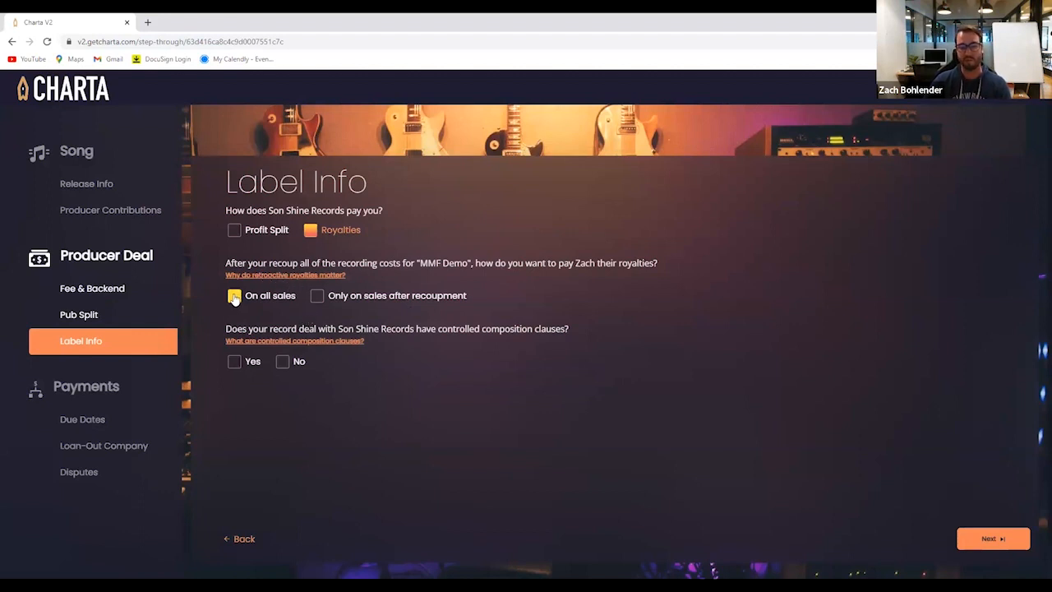
{"action": "left_click", "coordinate": [317, 296]}
{"action": "left_click", "coordinate": [279, 276]}
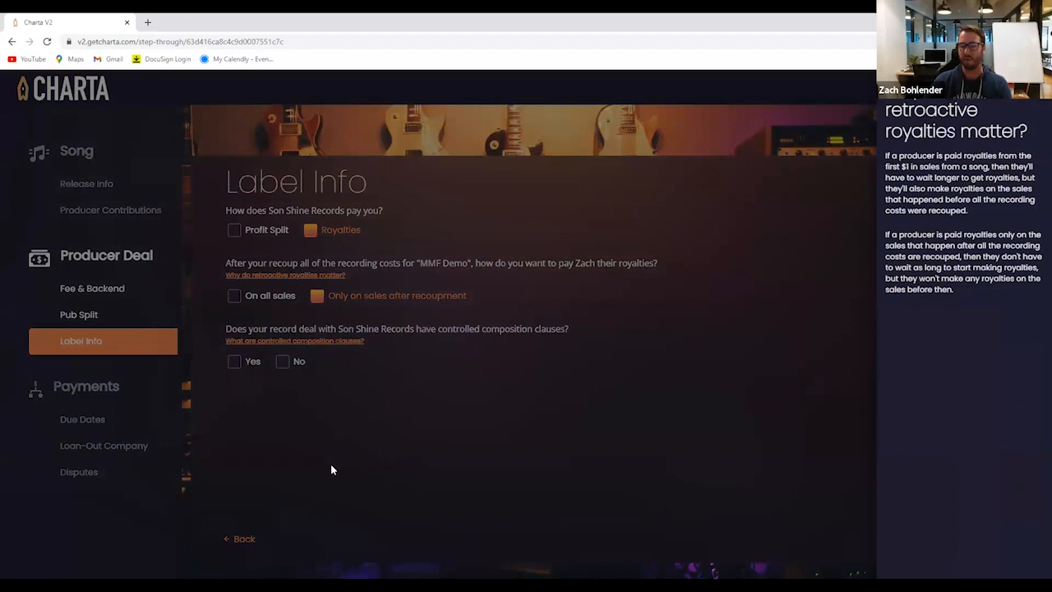
{"action": "left_click", "coordinate": [307, 420]}
Answer Yes to controlled composition clauses and to the same mechanical royalty rate for the producer, and continue to Due Dates
{"action": "left_click", "coordinate": [234, 362]}
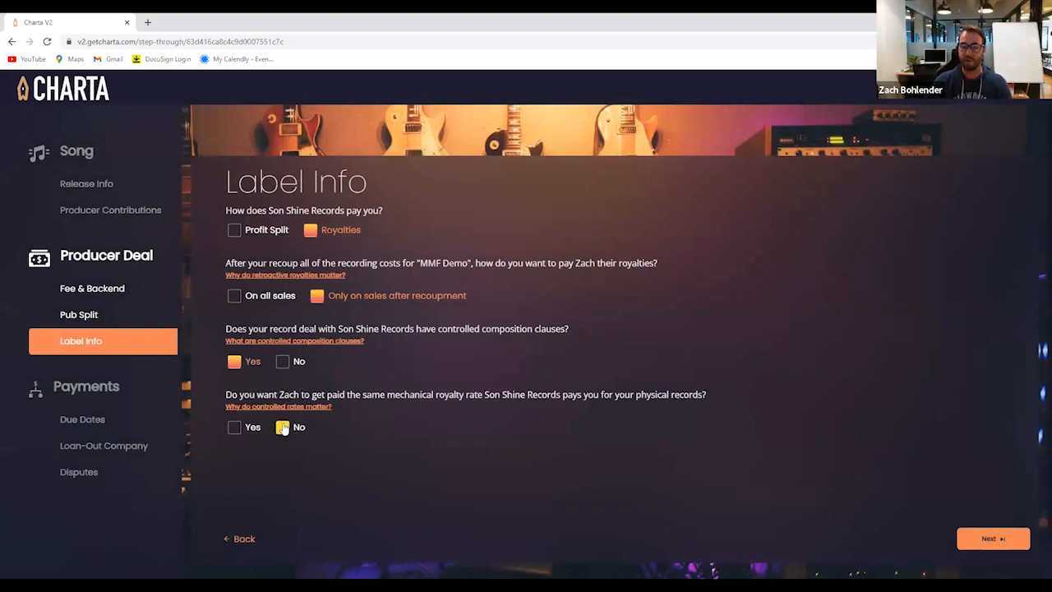
{"action": "left_click", "coordinate": [235, 428]}
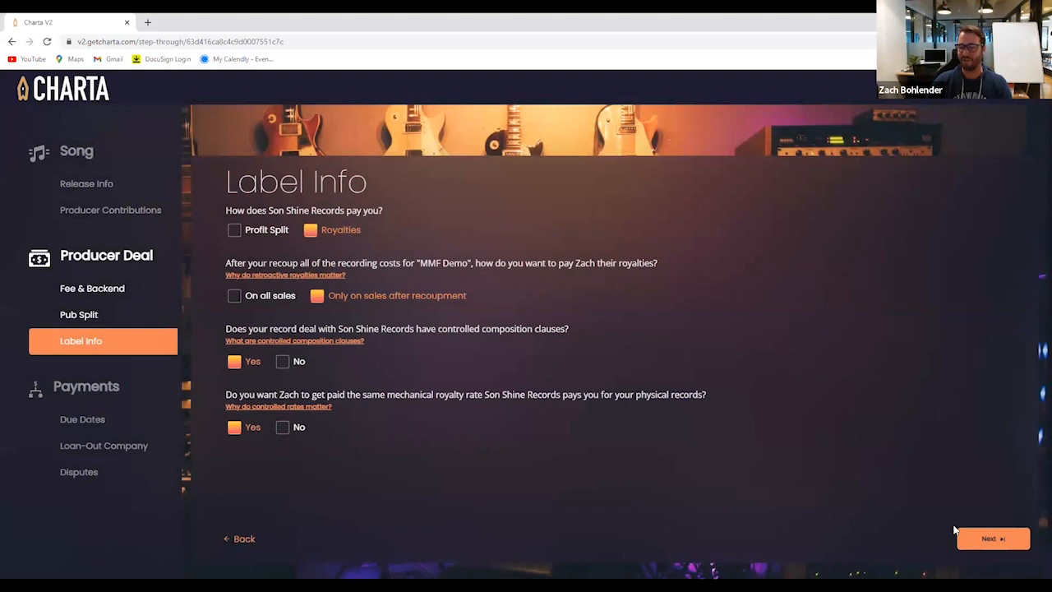
{"action": "left_click", "coordinate": [986, 541]}
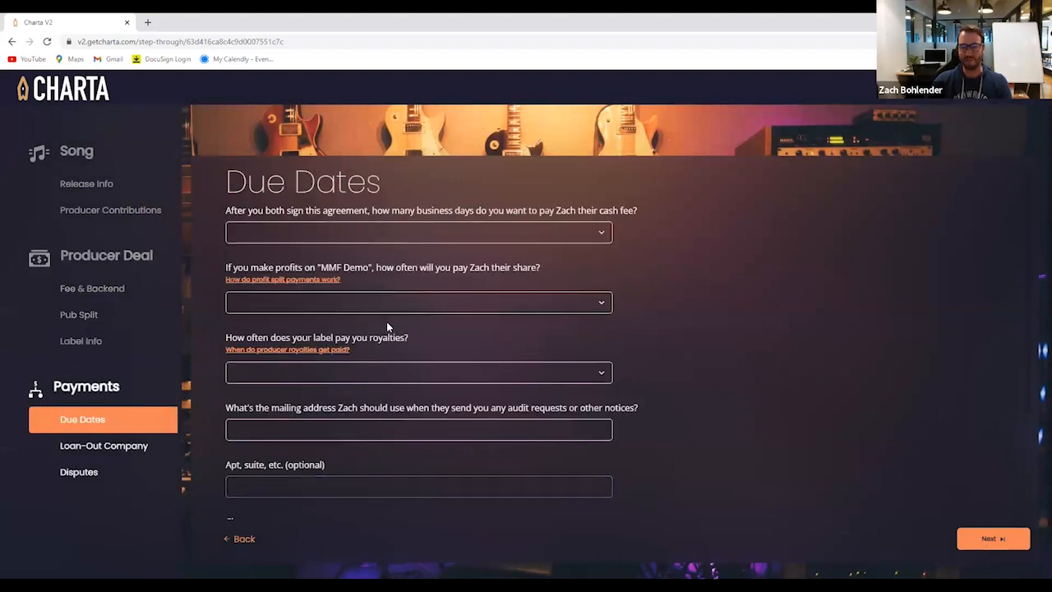
Set the cash fee due within 3 days, and both the profit share payments and the label's royalty payments to Semi-annually
{"action": "left_click", "coordinate": [262, 231]}
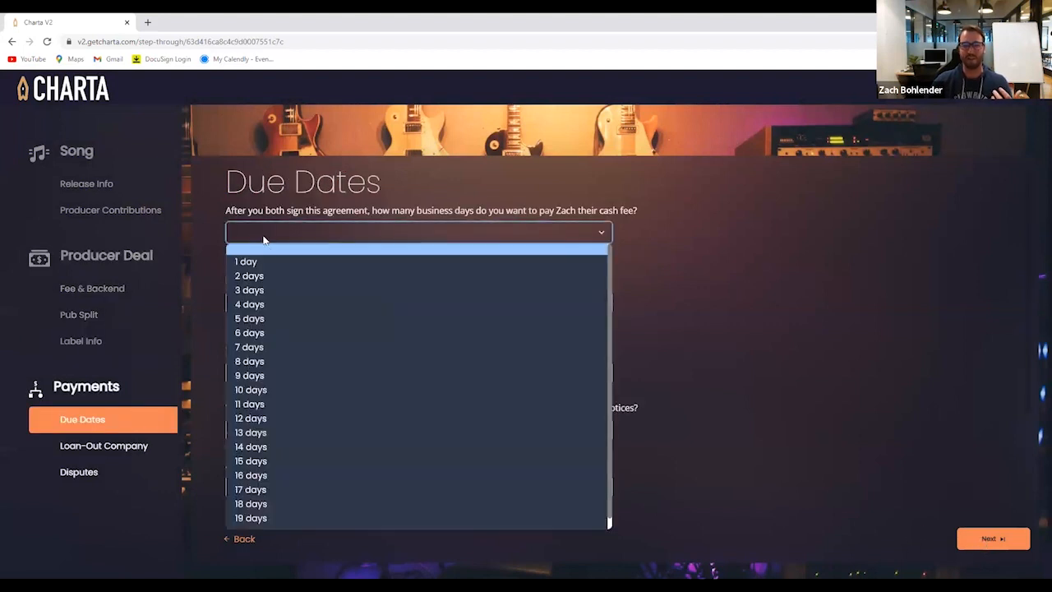
{"action": "left_click", "coordinate": [261, 289]}
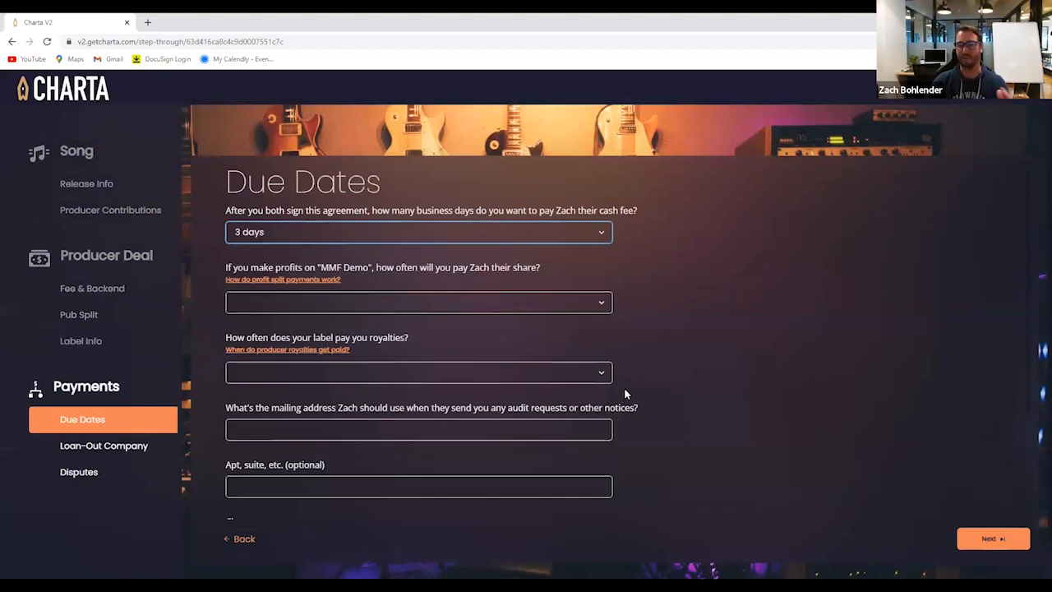
{"action": "left_click", "coordinate": [265, 305]}
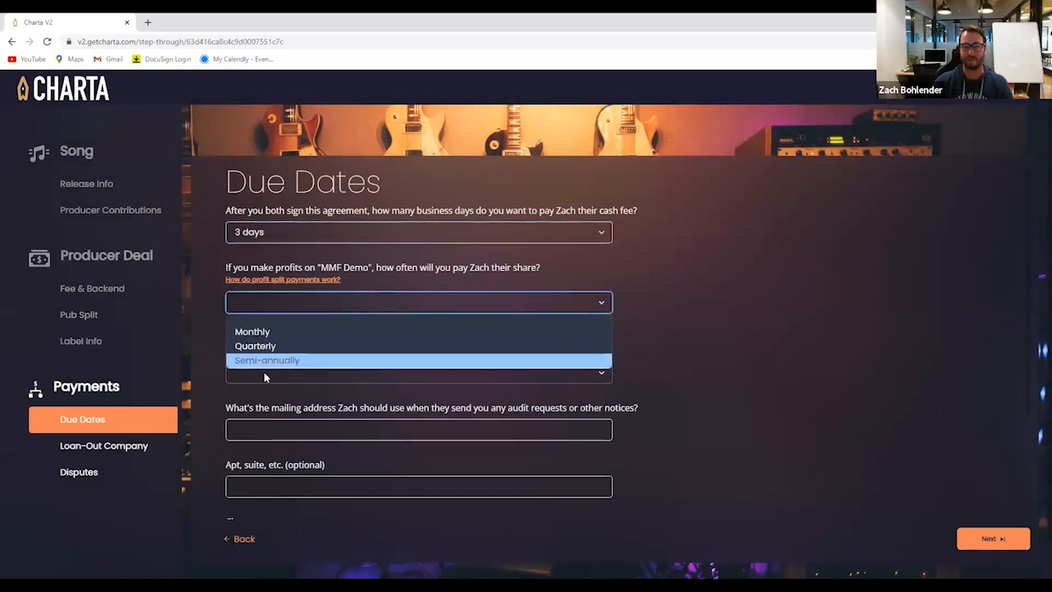
{"action": "left_click", "coordinate": [263, 370]}
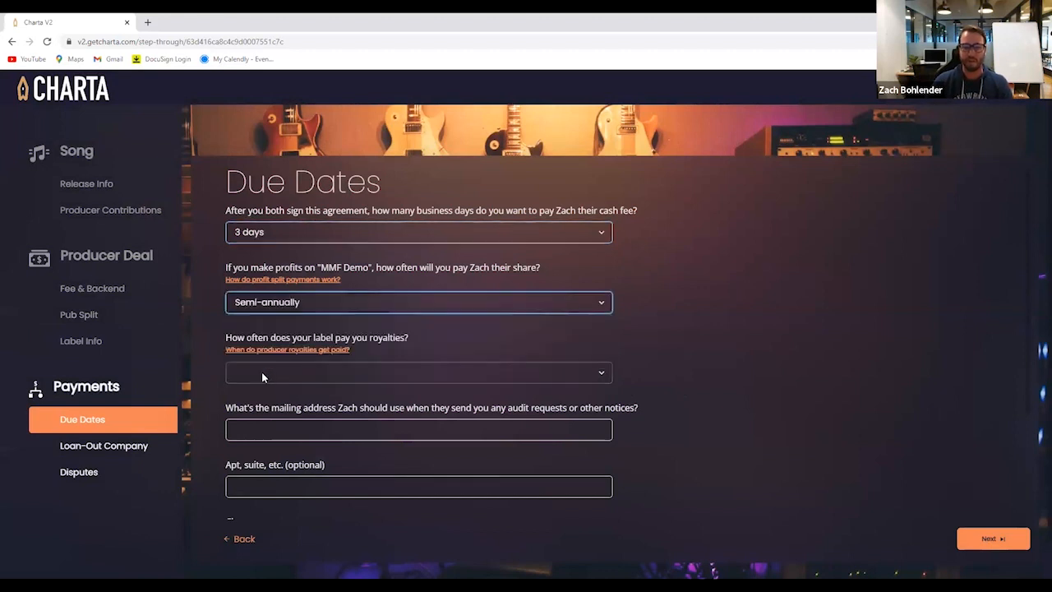
{"action": "left_click", "coordinate": [263, 374]}
{"action": "left_click", "coordinate": [273, 432]}
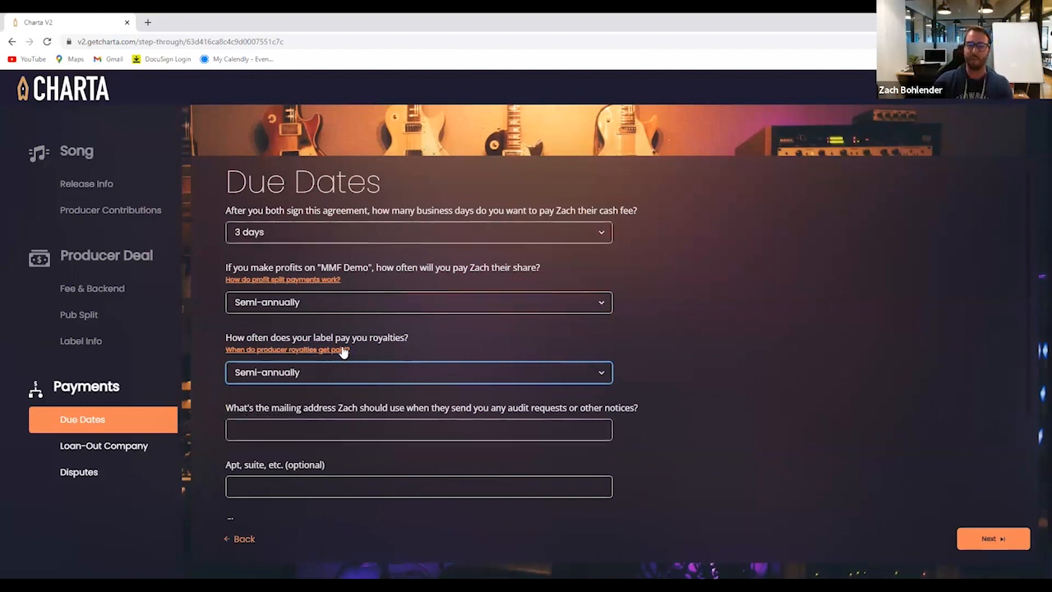
Fill in the artist's mailing address for notices with street, city, state and zip code, and continue to Loan-Out Company
{"action": "left_click", "coordinate": [274, 430]}
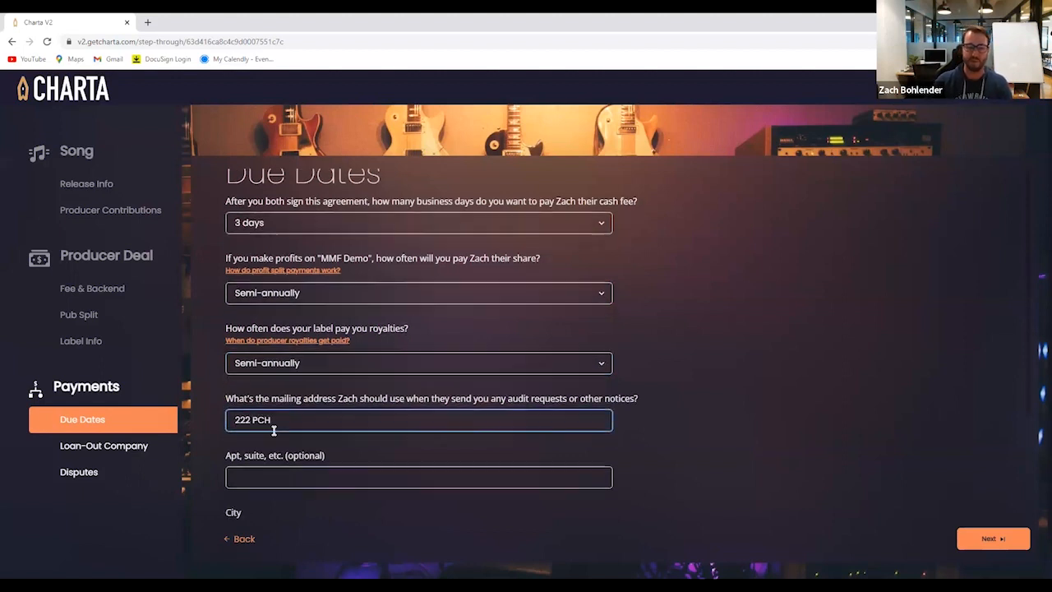
{"action": "scroll", "coordinate": [274, 429], "scroll_direction": "down", "scroll_amount": 1}
{"action": "left_click", "coordinate": [261, 432]}
{"action": "key", "text": "Tab"}
{"action": "key", "text": "c"}
{"action": "key", "text": "Tab"}
{"action": "scroll", "coordinate": [253, 441], "scroll_direction": "down", "scroll_amount": 1}
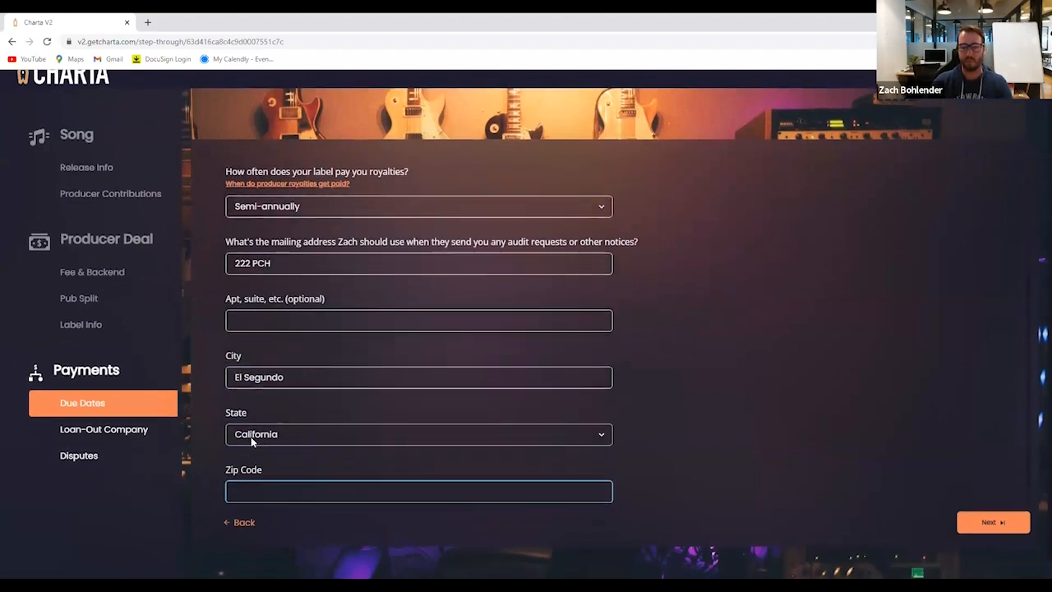
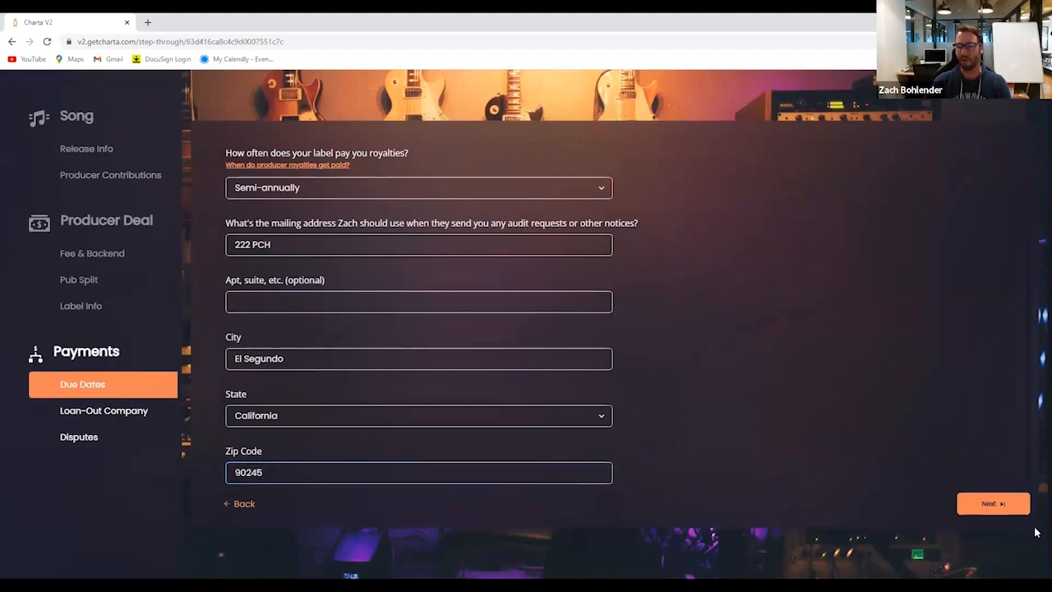
{"action": "left_click", "coordinate": [994, 504]}
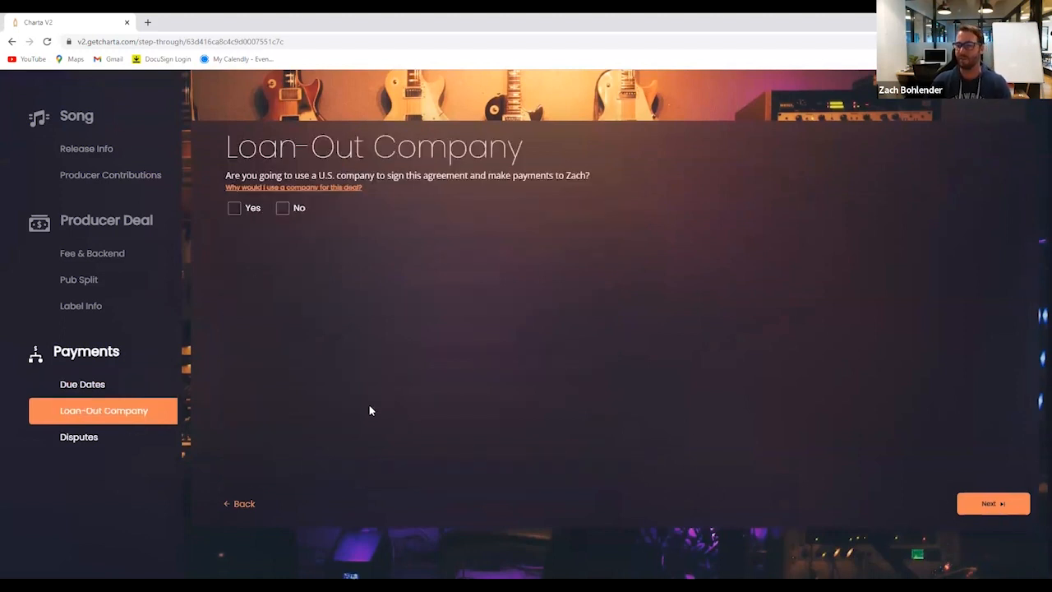
Answer No to using a U.S. loan-out company to sign the agreement and make payments, and continue to Disputes
{"action": "left_click", "coordinate": [282, 208]}
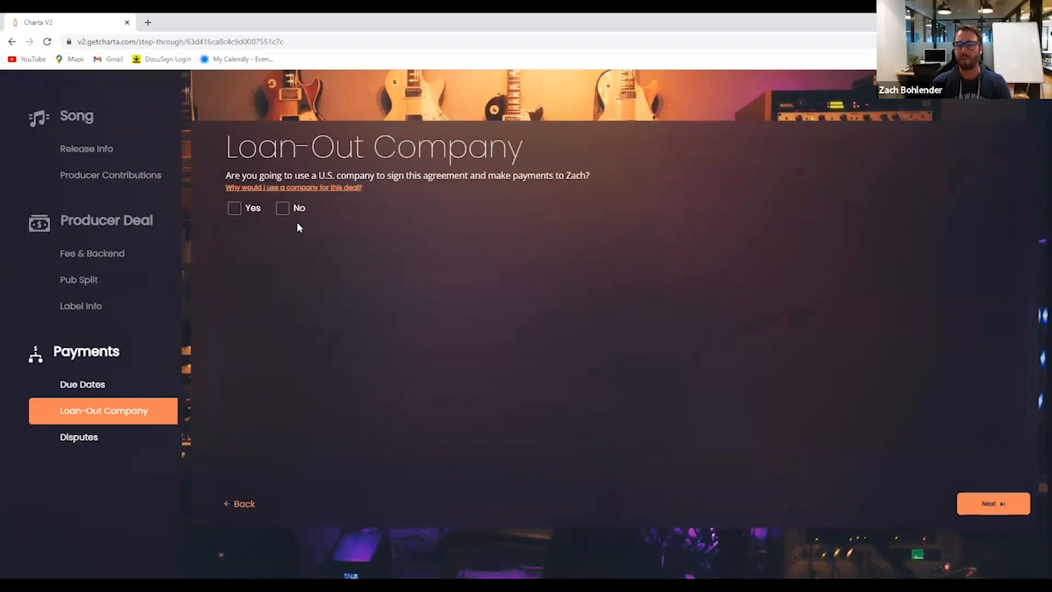
{"action": "scroll", "coordinate": [304, 294], "scroll_direction": "up", "scroll_amount": 1}
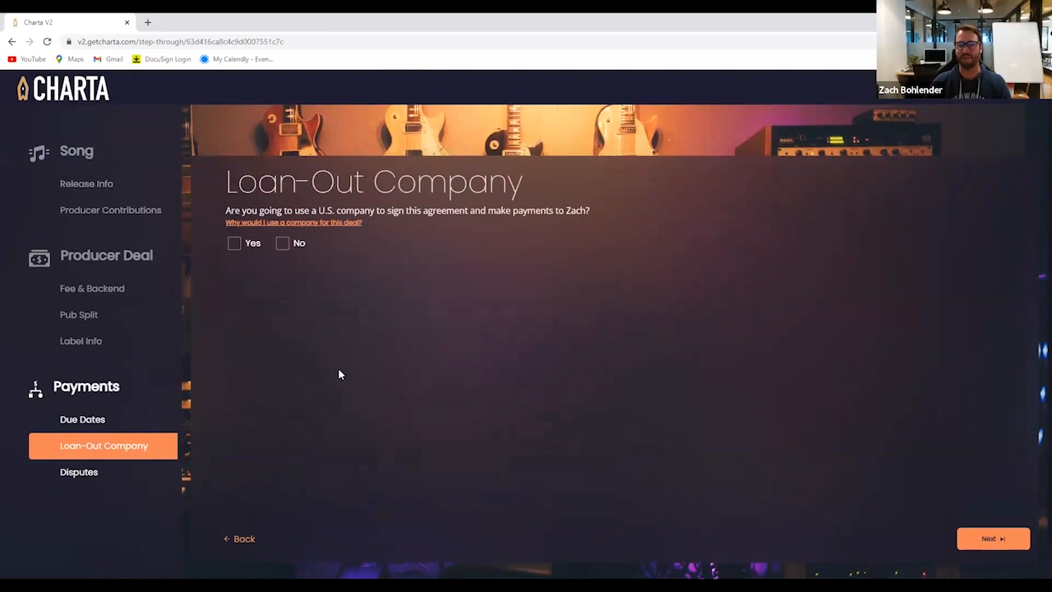
{"action": "left_click", "coordinate": [234, 246]}
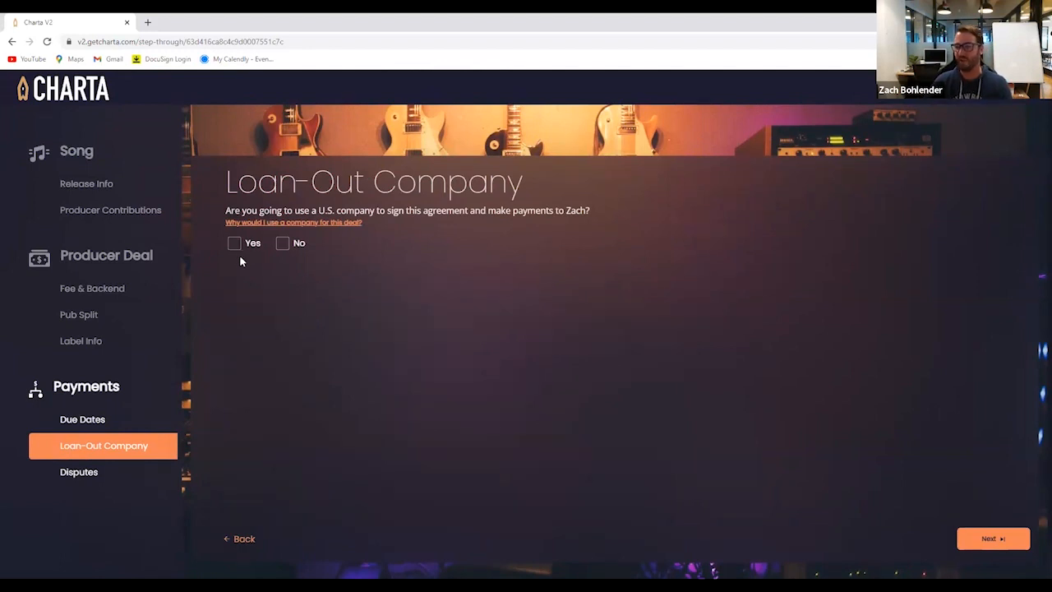
{"action": "left_click", "coordinate": [235, 244]}
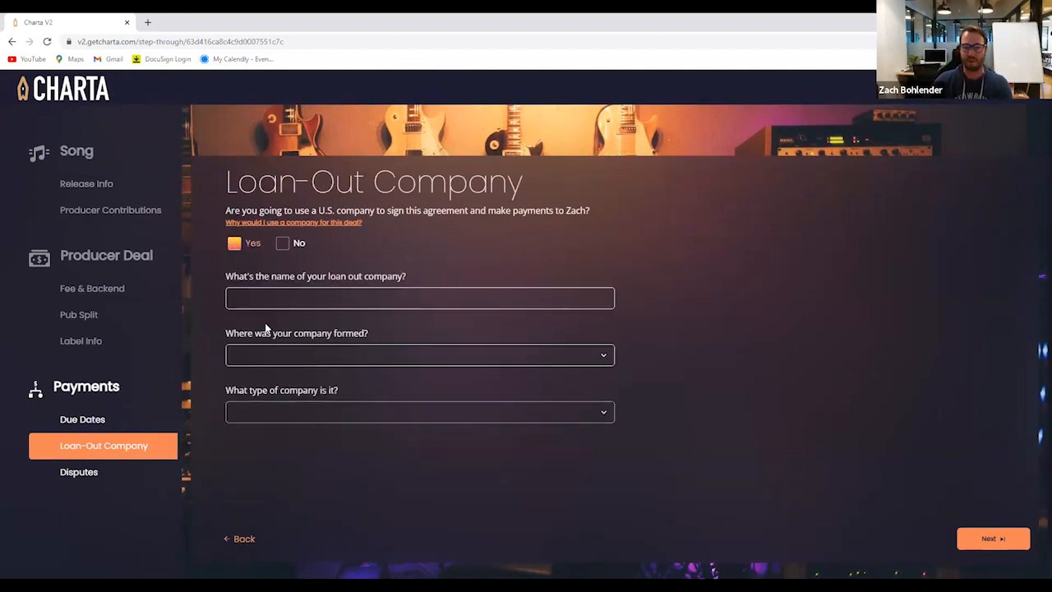
{"action": "left_click", "coordinate": [282, 244]}
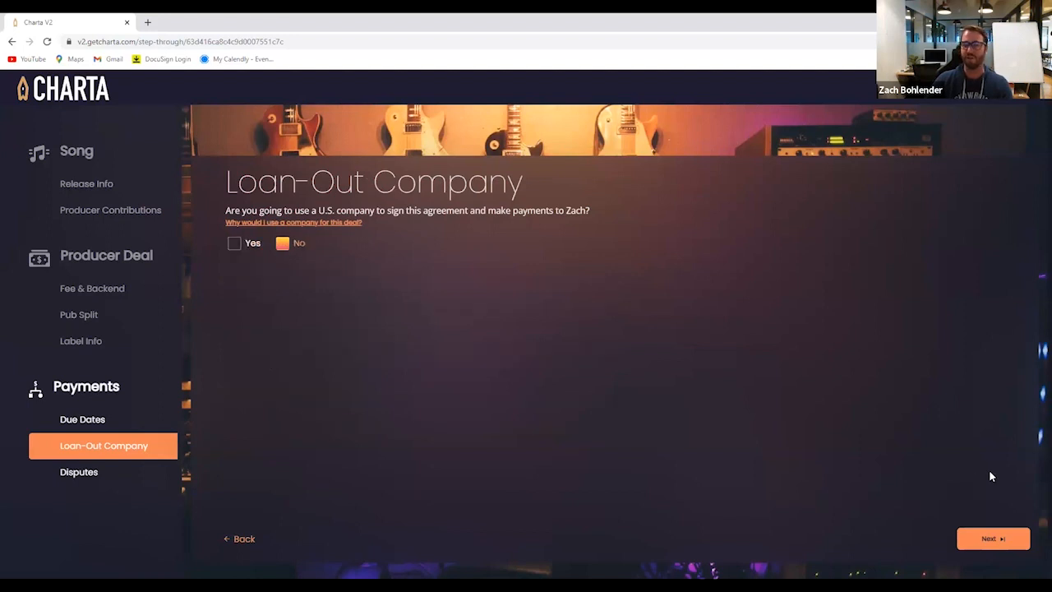
{"action": "left_click", "coordinate": [979, 546]}
Set California as the state and Los Angeles as the city for filing a lawsuit
{"action": "left_click", "coordinate": [275, 232]}
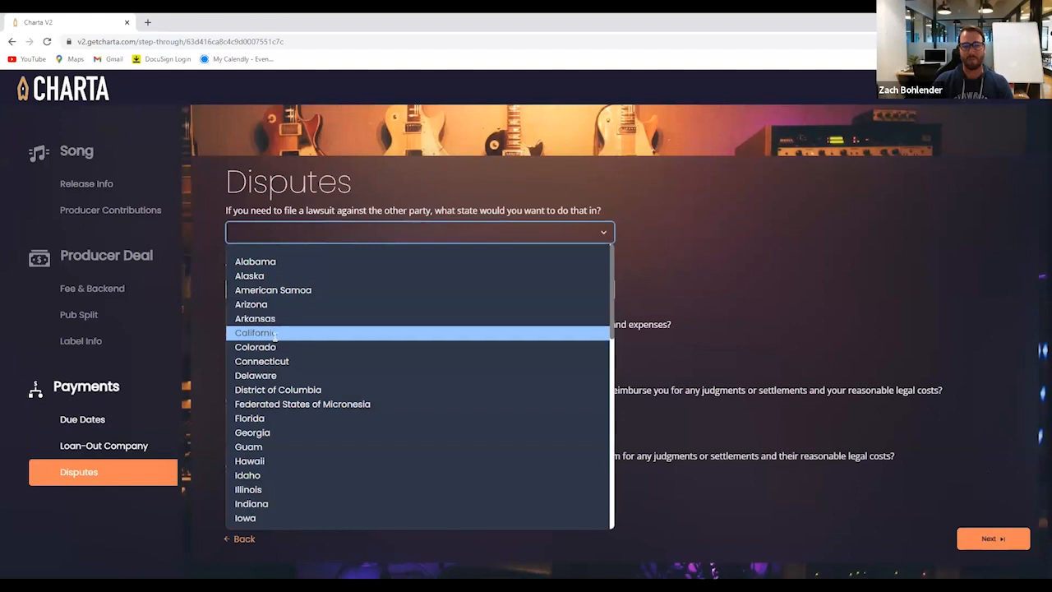
{"action": "left_click", "coordinate": [276, 337]}
{"action": "type", "text": "Los Angeles"}
{"action": "key", "text": "Tab"}
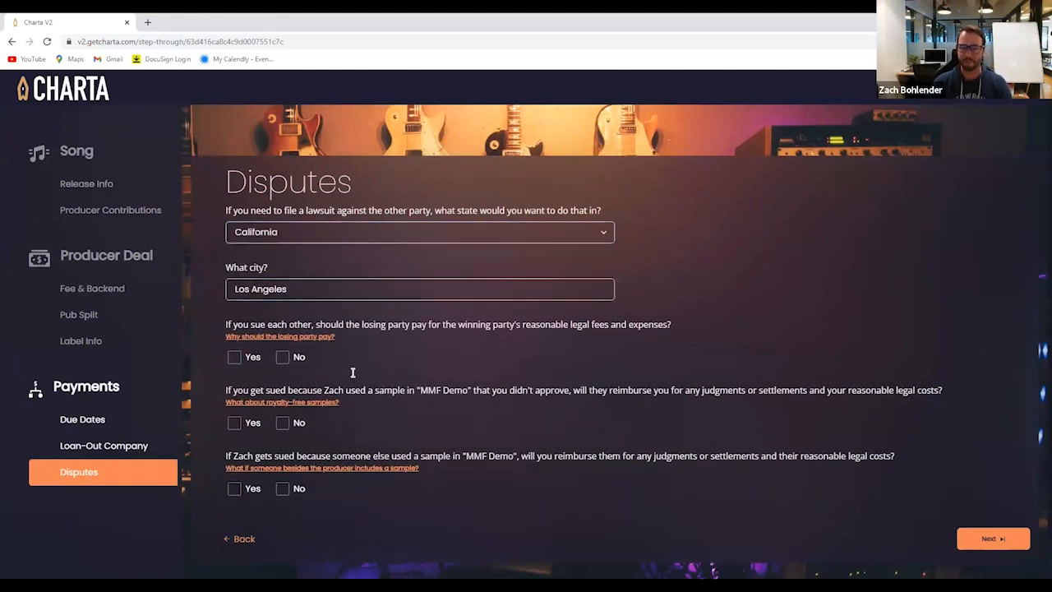
Answer Yes to loser-pays fees and unapproved-sample reimbursement, No to reimbursing the producer for others' samples, and send the offer
{"action": "left_click", "coordinate": [234, 358]}
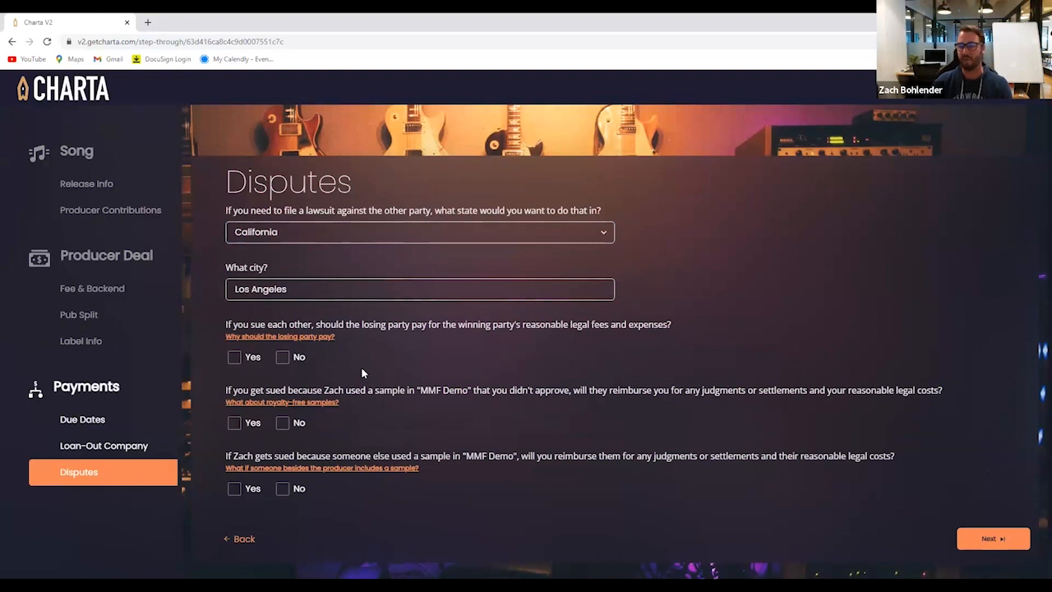
{"action": "left_click", "coordinate": [234, 356]}
{"action": "scroll", "coordinate": [296, 390], "scroll_direction": "down", "scroll_amount": 1}
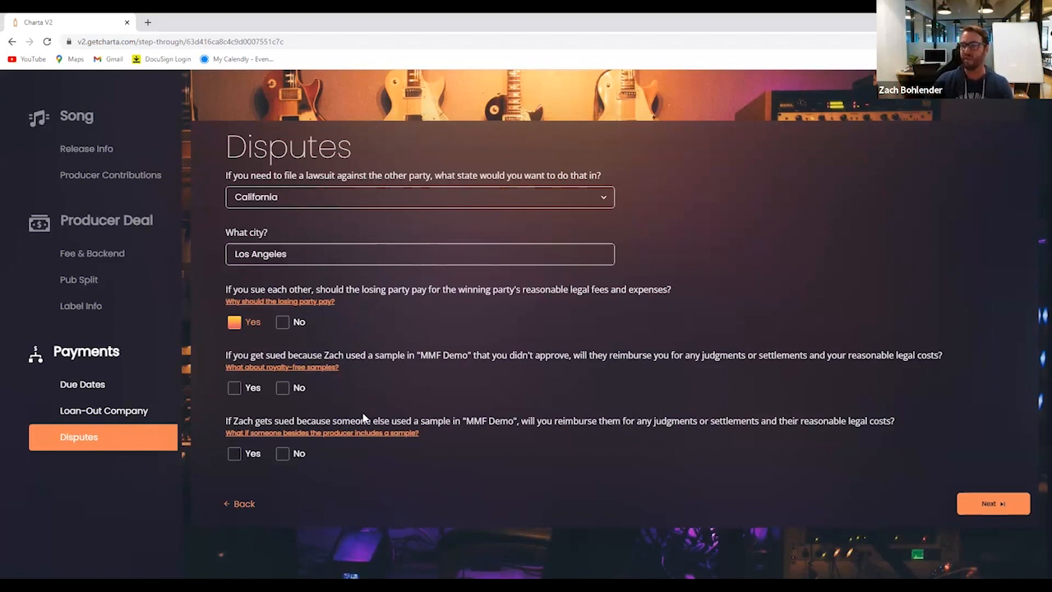
{"action": "left_click", "coordinate": [234, 390]}
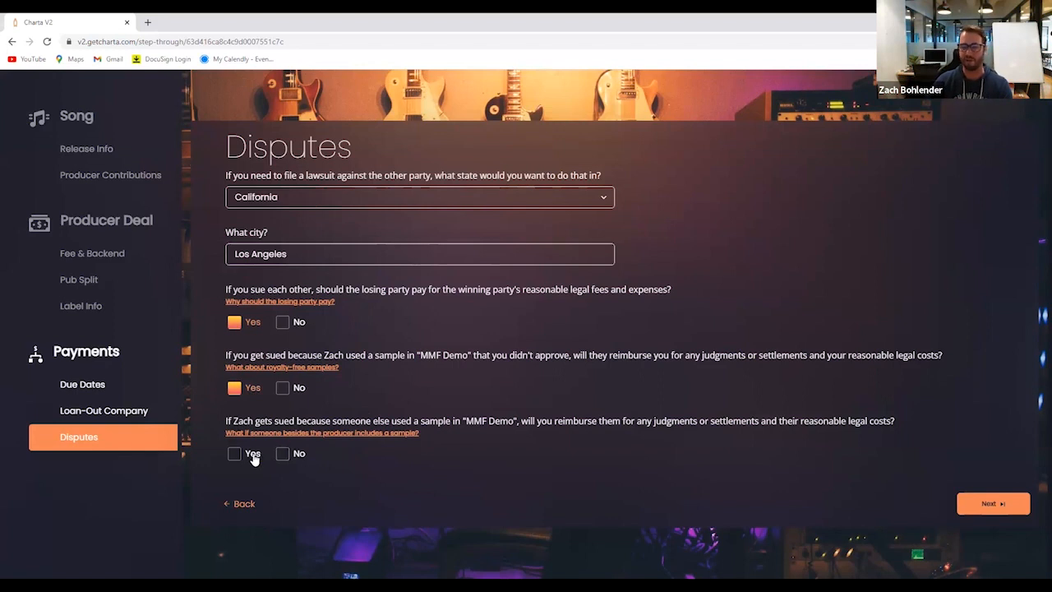
{"action": "left_click", "coordinate": [282, 460]}
{"action": "left_click", "coordinate": [990, 503]}
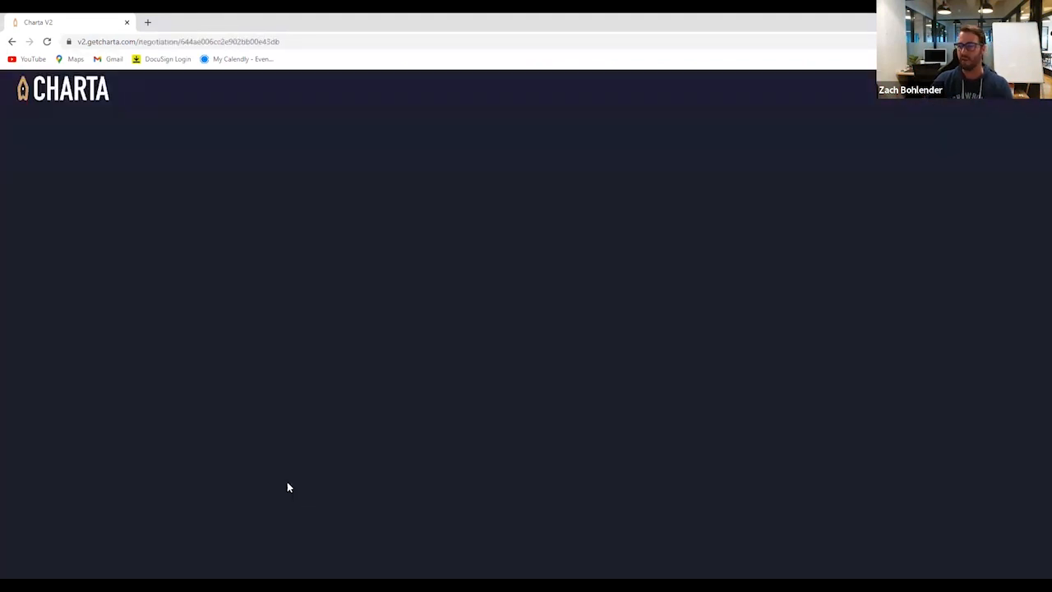
{"action": "left_click", "coordinate": [521, 333]}
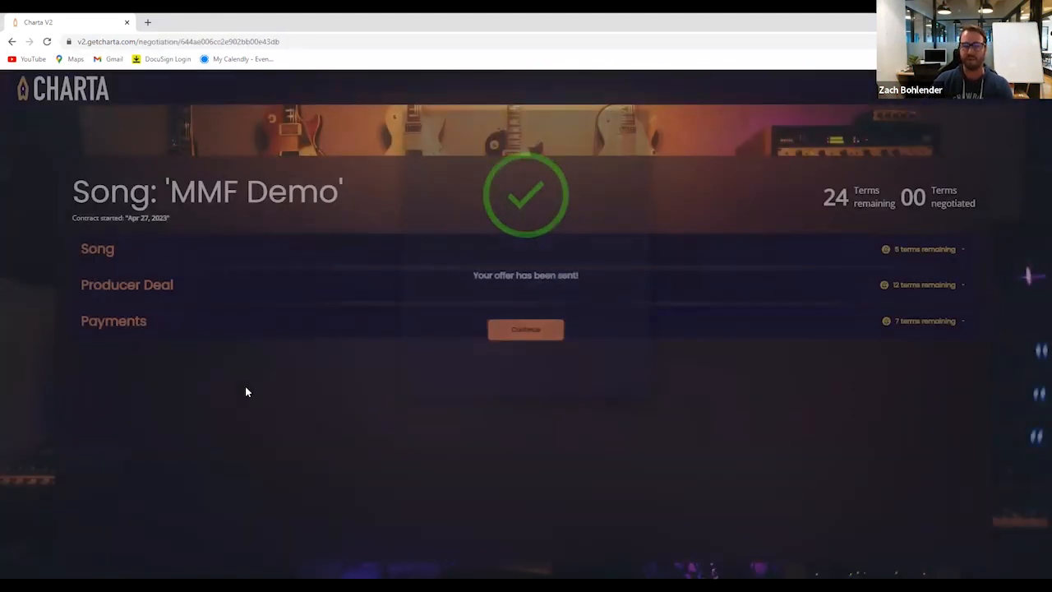
Open the "Send a Charta Save a Life" negotiation from the dashboard and counteroffer Yes on publicly crediting the producer
{"action": "left_click", "coordinate": [66, 92]}
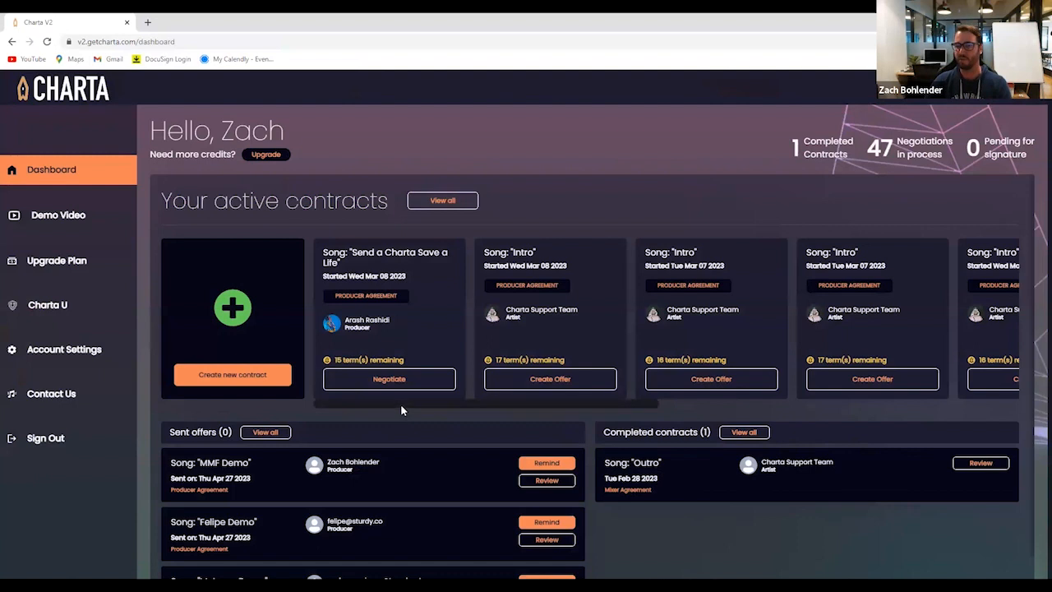
{"action": "left_click", "coordinate": [379, 380]}
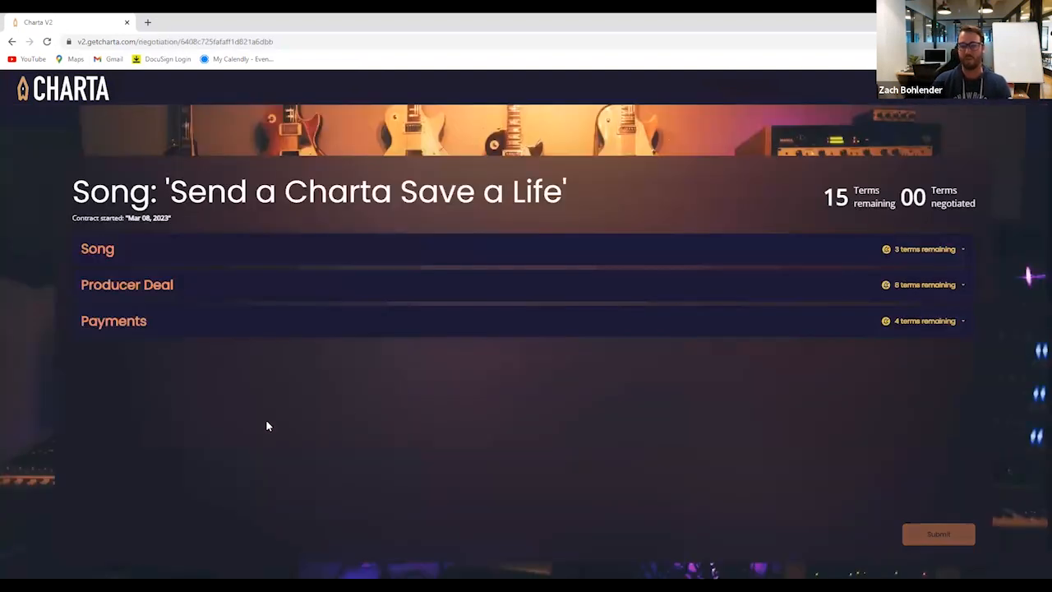
{"action": "left_click", "coordinate": [650, 249]}
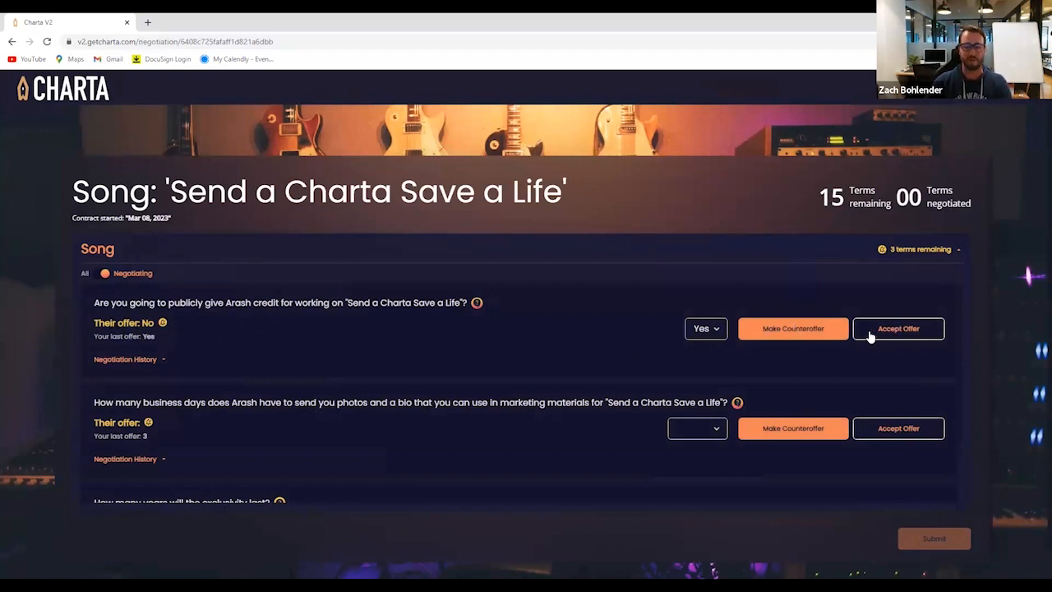
{"action": "left_click", "coordinate": [809, 334]}
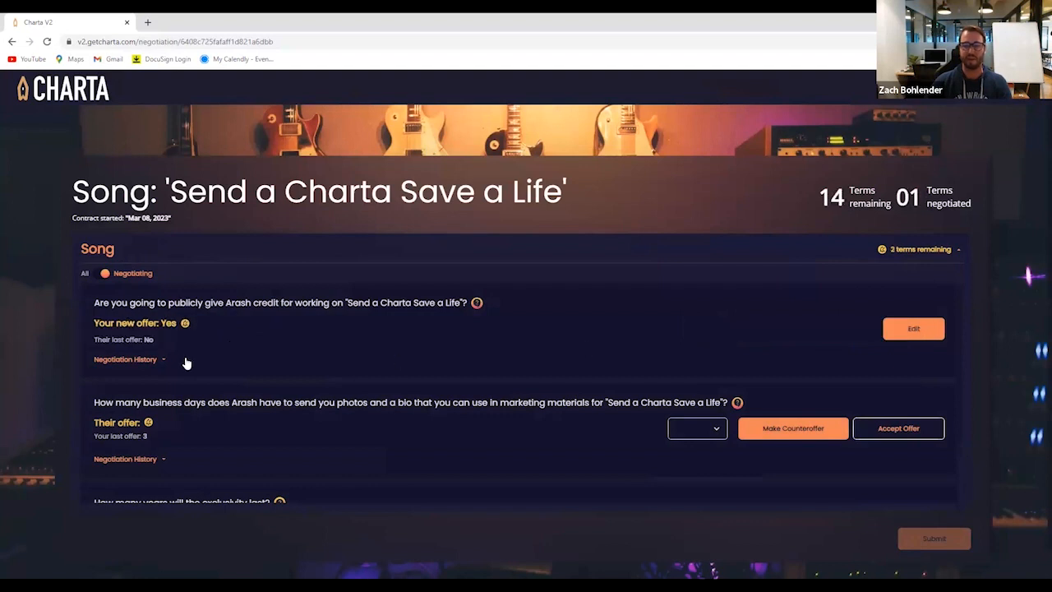
Check the credit term's negotiation history and accept the producer's offer on business days for sending photos and a bio
{"action": "left_click", "coordinate": [133, 361]}
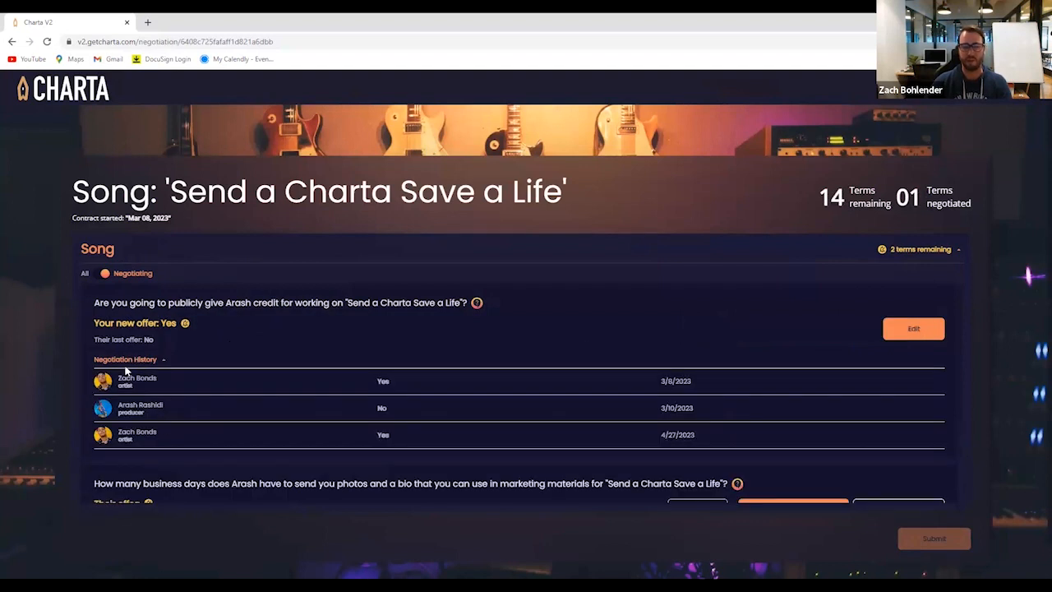
{"action": "left_click", "coordinate": [127, 361]}
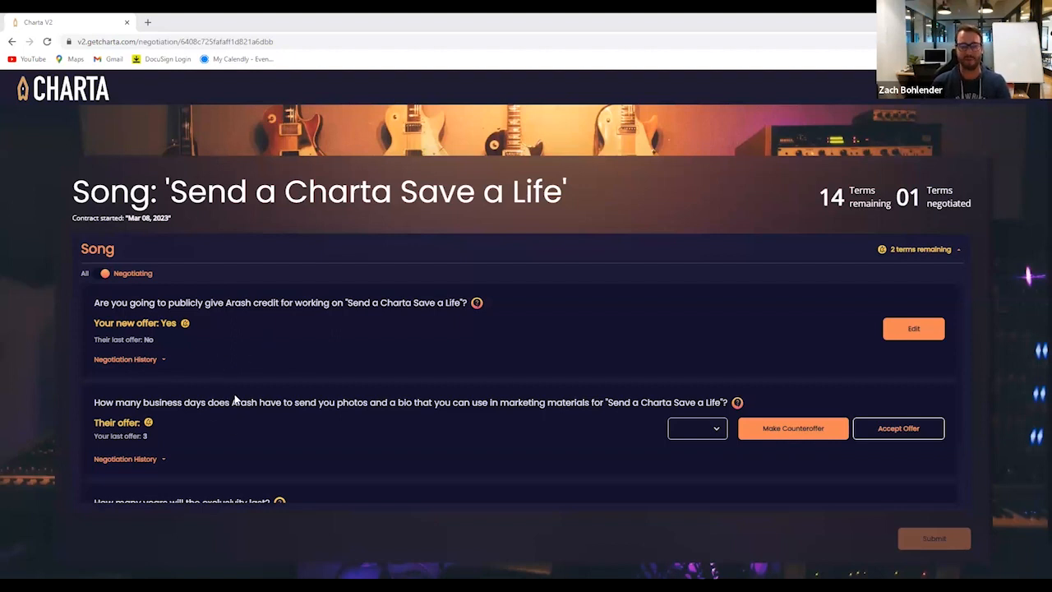
{"action": "left_click", "coordinate": [896, 436]}
{"action": "left_click", "coordinate": [113, 248]}
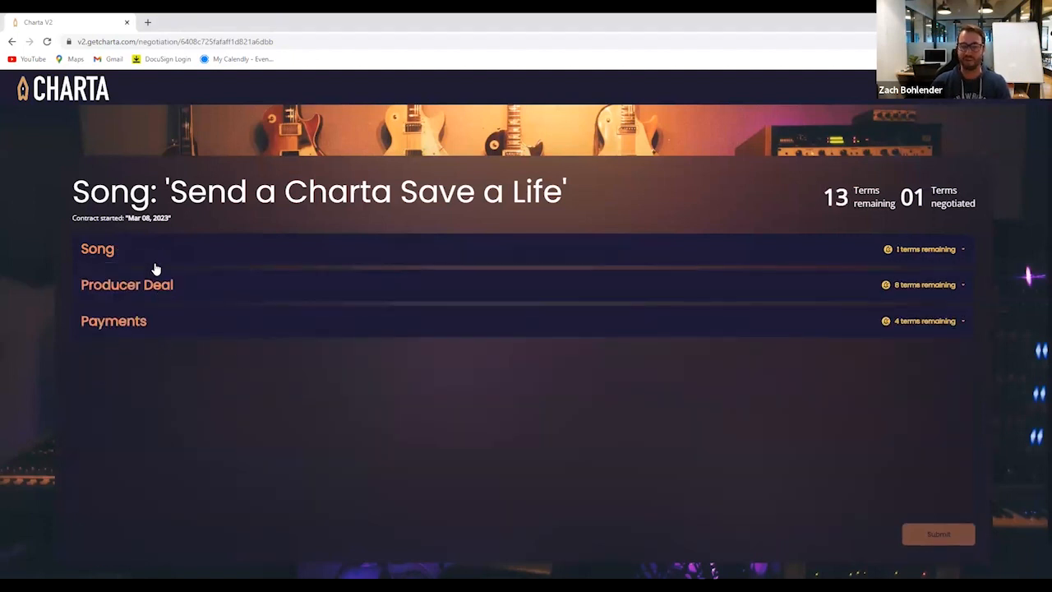
In the Producer Deal terms, make a 5% counteroffer for the royalty percentage the label pays the producer
{"action": "left_click", "coordinate": [156, 287]}
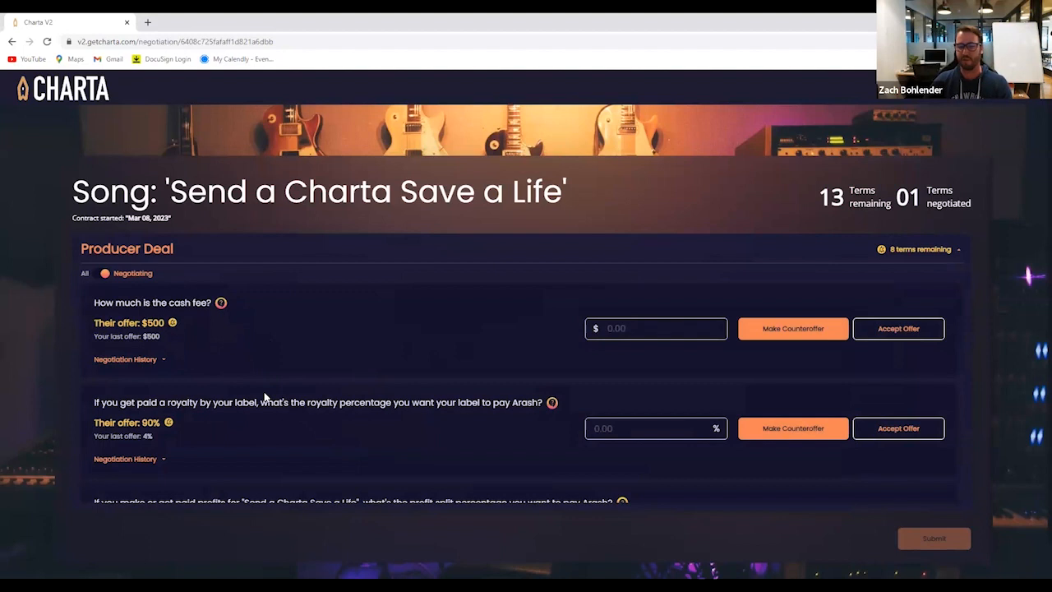
{"action": "scroll", "coordinate": [290, 434], "scroll_direction": "down", "scroll_amount": 1}
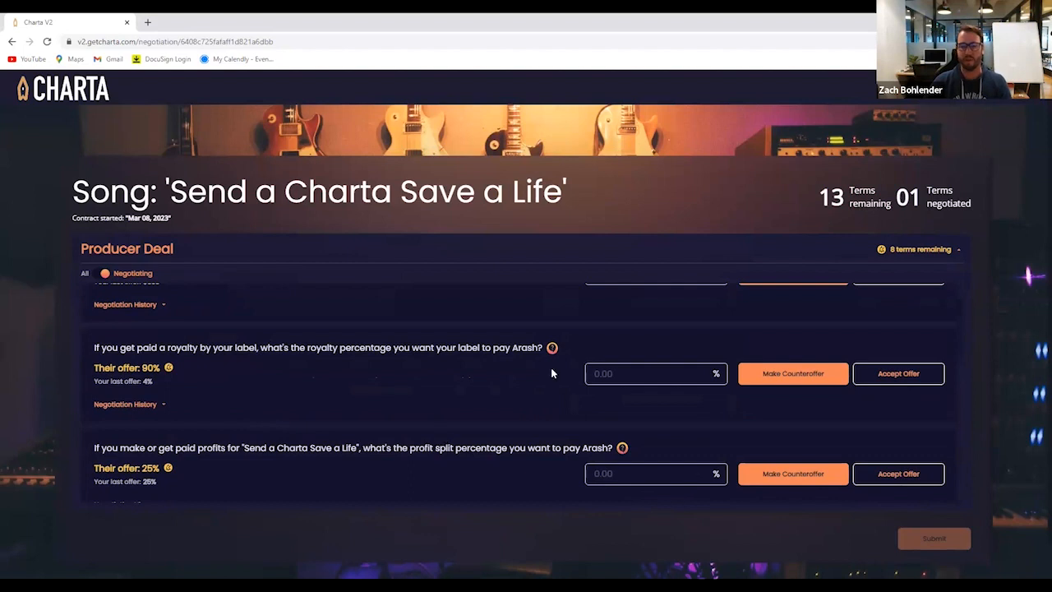
{"action": "left_click", "coordinate": [622, 372]}
{"action": "type", "text": "5"}
{"action": "left_click", "coordinate": [790, 375]}
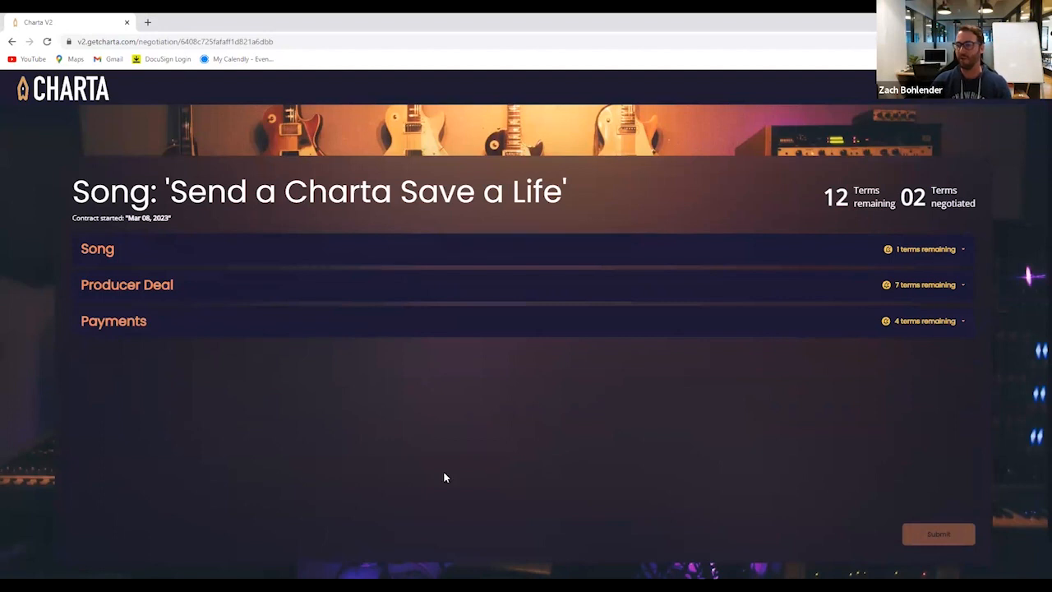
Open the completed mixer agreement for "Outro" from the dashboard and examine its approved Song terms
{"action": "left_click", "coordinate": [76, 98]}
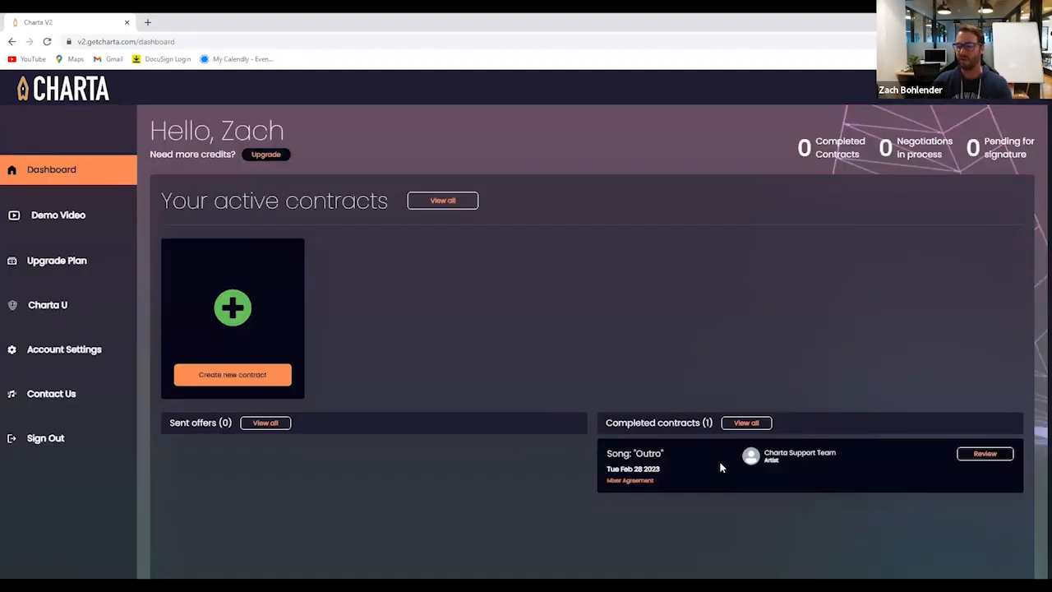
{"action": "left_click", "coordinate": [981, 466]}
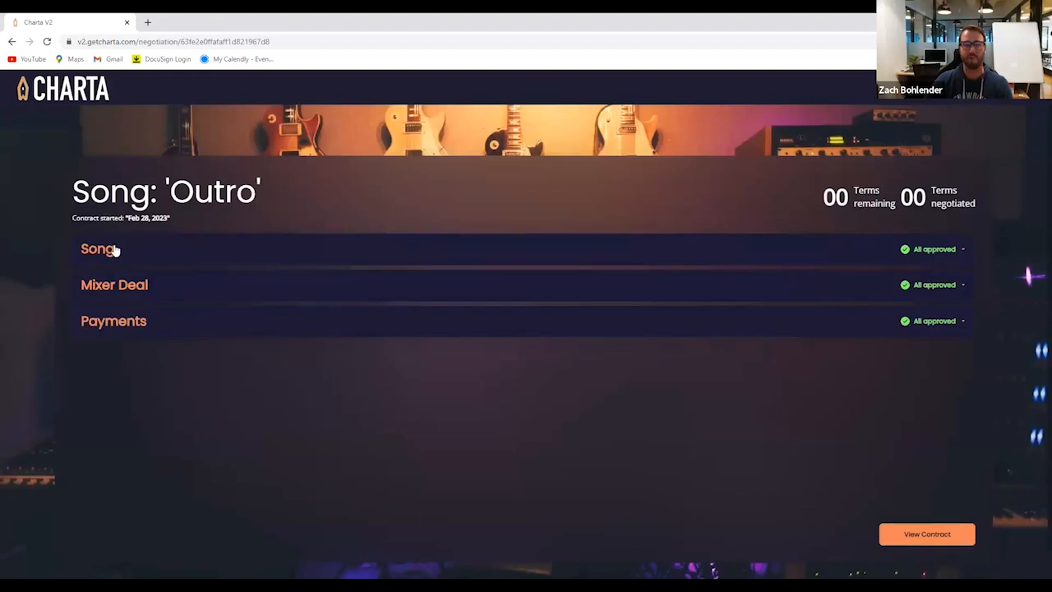
{"action": "left_click", "coordinate": [113, 249]}
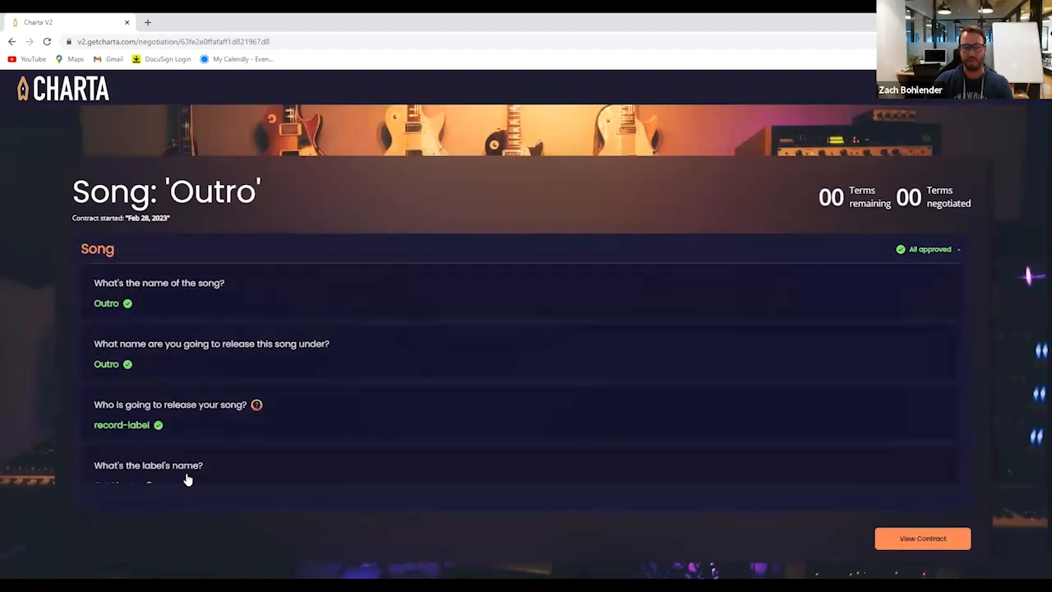
{"action": "scroll", "coordinate": [186, 368], "scroll_direction": "down", "scroll_amount": 4}
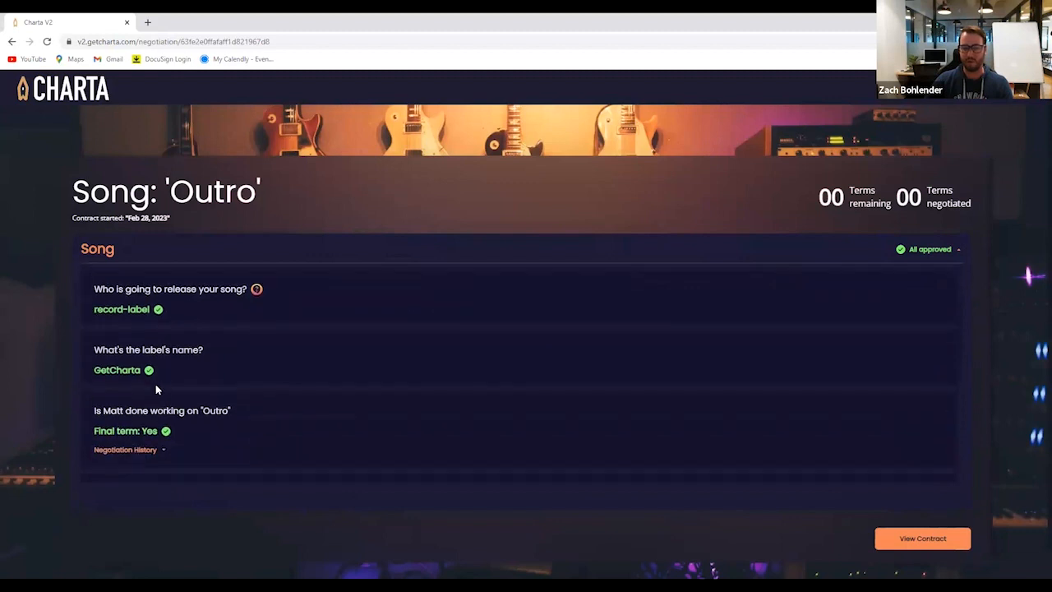
{"action": "left_click", "coordinate": [121, 347]}
{"action": "left_click", "coordinate": [123, 347]}
{"action": "scroll", "coordinate": [219, 367], "scroll_direction": "down", "scroll_amount": 3}
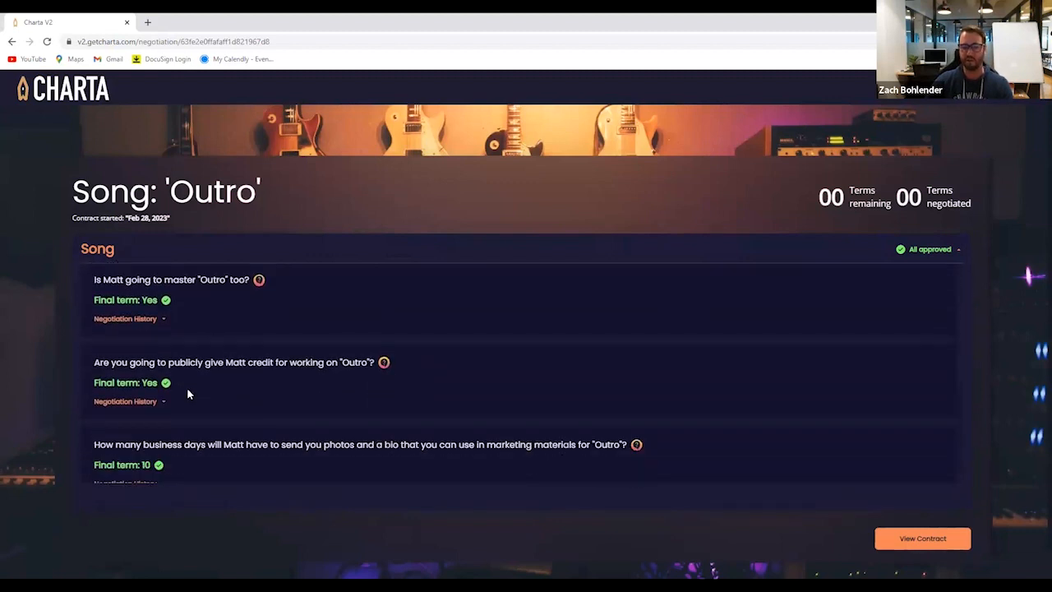
{"action": "left_click", "coordinate": [129, 251]}
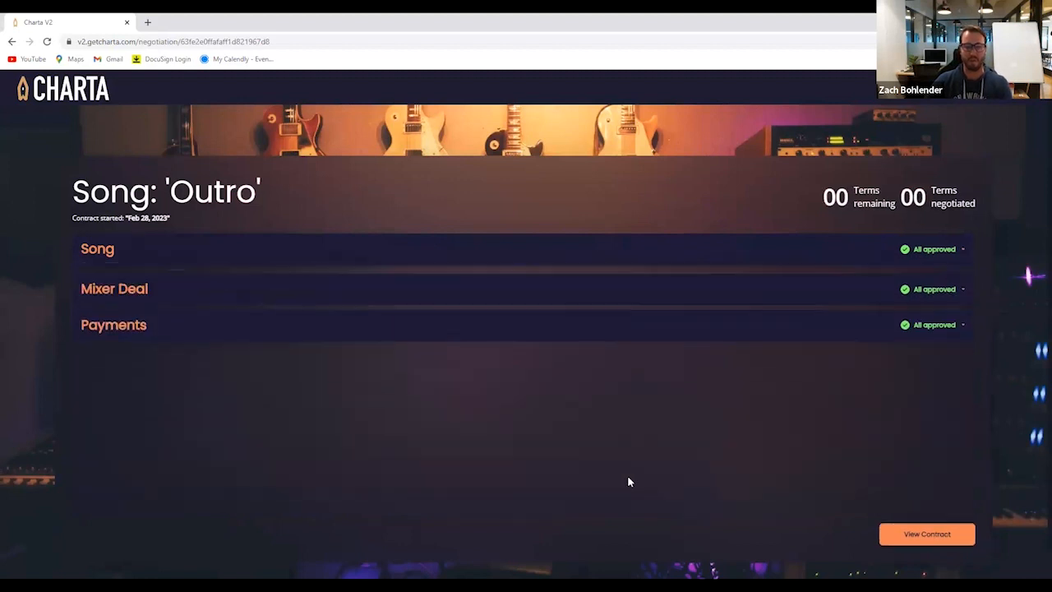
Open the generated Mixer Agreement for "Outro" and read its clauses from the introduction through Ancillary Revenue
{"action": "left_click", "coordinate": [924, 536]}
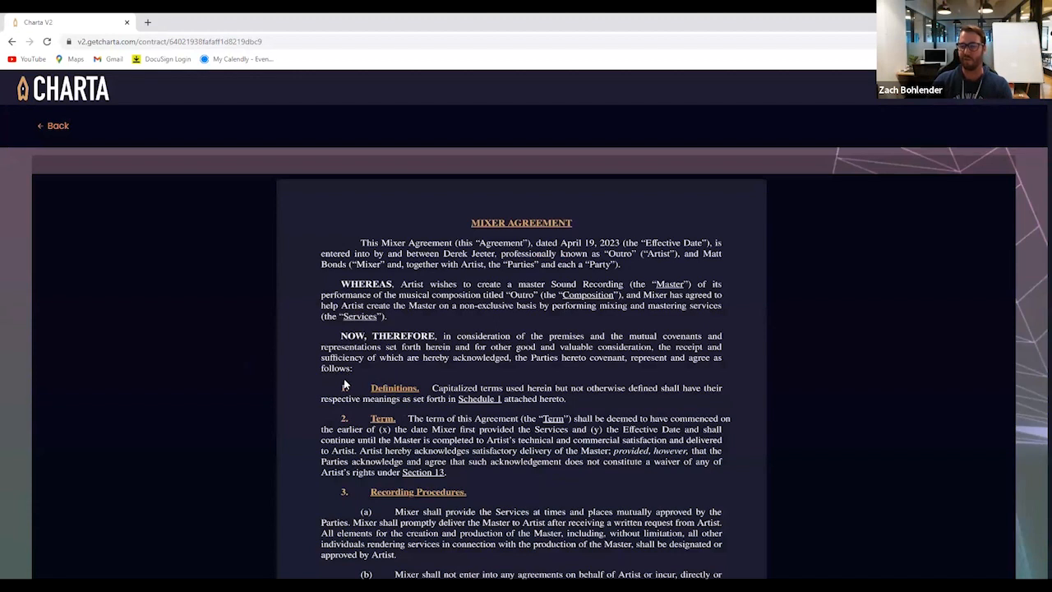
{"action": "scroll", "coordinate": [342, 375], "scroll_direction": "down", "scroll_amount": 1}
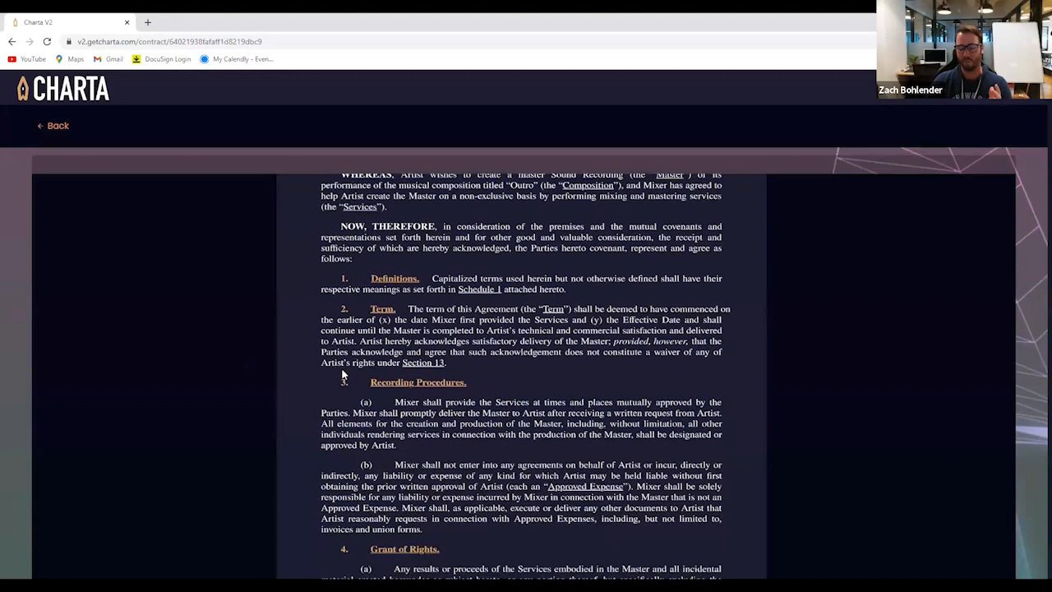
{"action": "scroll", "coordinate": [342, 375], "scroll_direction": "up", "scroll_amount": 1}
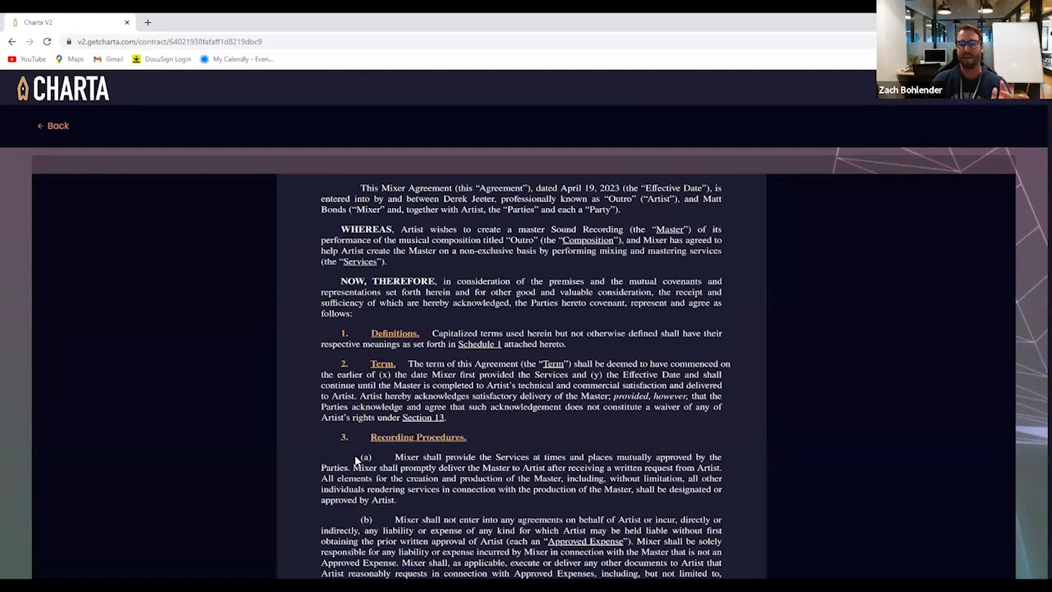
{"action": "scroll", "coordinate": [367, 435], "scroll_direction": "up", "scroll_amount": 1}
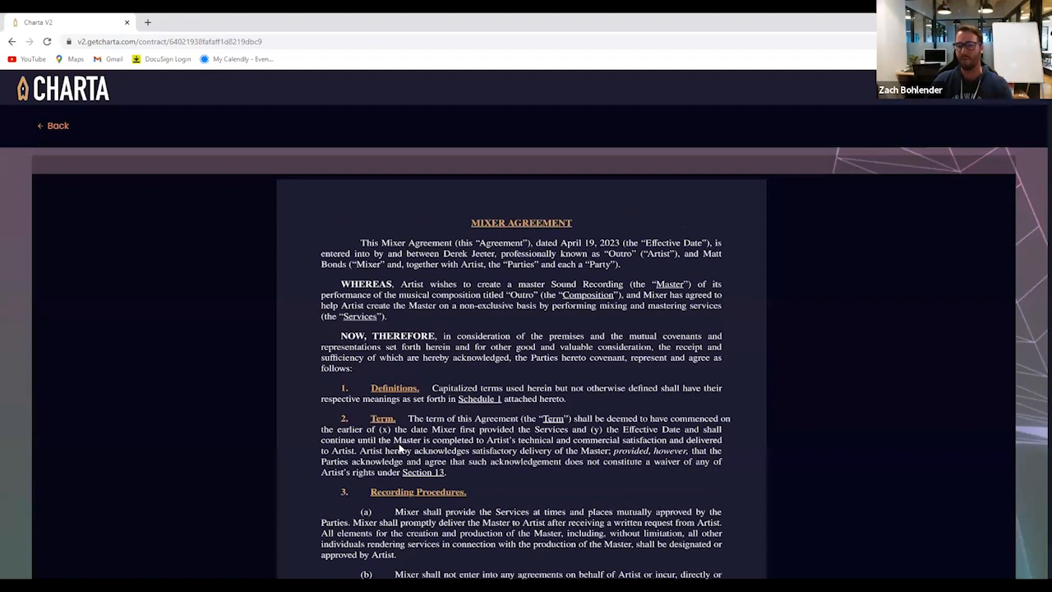
{"action": "scroll", "coordinate": [401, 449], "scroll_direction": "down", "scroll_amount": 2}
{"action": "scroll", "coordinate": [409, 464], "scroll_direction": "down", "scroll_amount": 3}
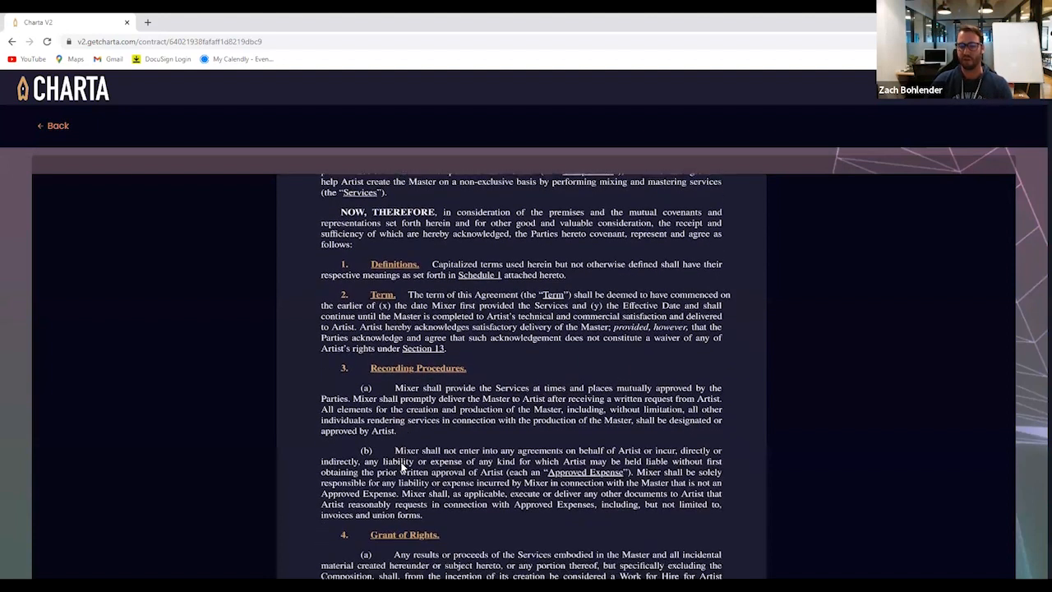
{"action": "scroll", "coordinate": [410, 459], "scroll_direction": "down", "scroll_amount": 6}
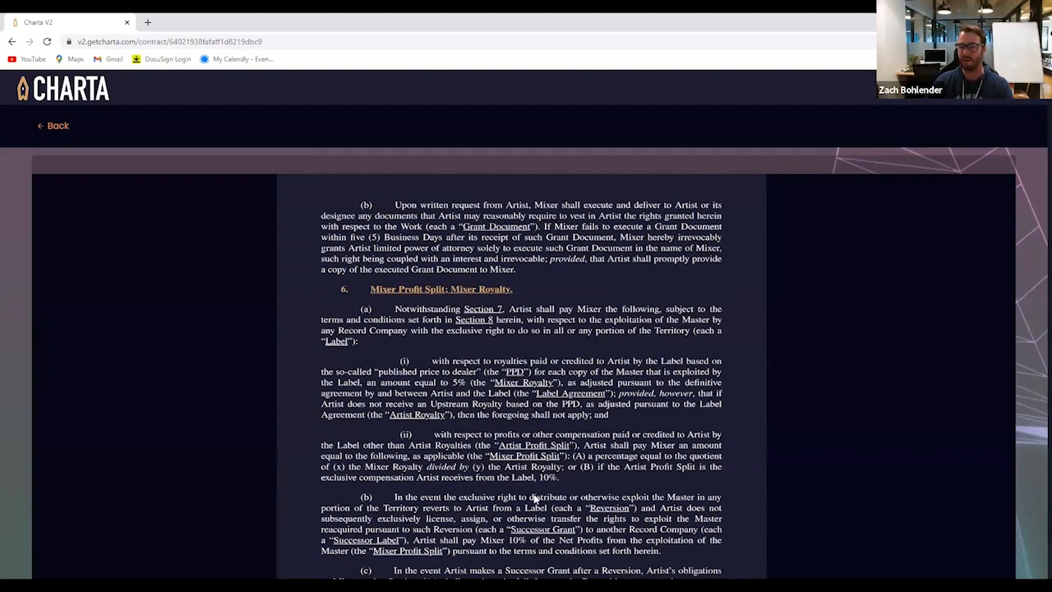
{"action": "scroll", "coordinate": [438, 374], "scroll_direction": "down", "scroll_amount": 10}
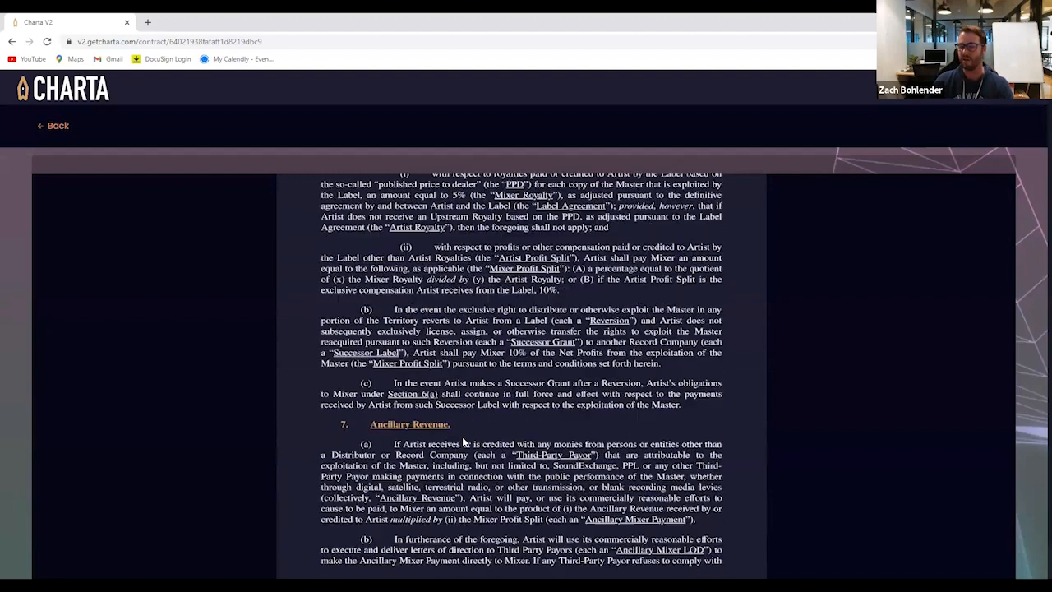
Read the rest of the Mixer Agreement, from Ancillary Revenue through Indemnification to the artist and mixer signature pages
{"action": "scroll", "coordinate": [456, 443], "scroll_direction": "down", "scroll_amount": 10}
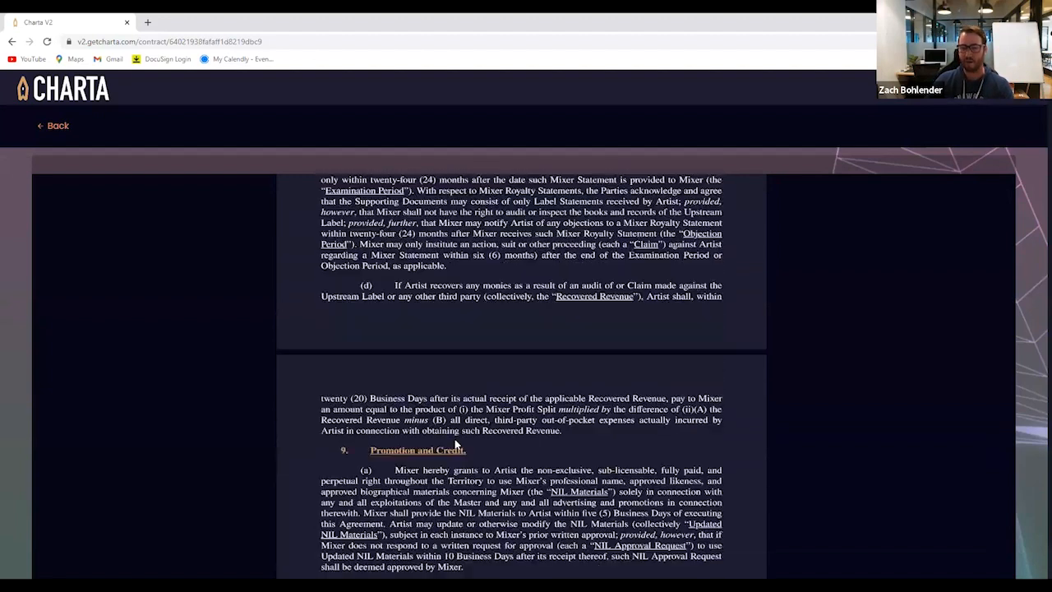
{"action": "scroll", "coordinate": [682, 304], "scroll_direction": "down", "scroll_amount": 1}
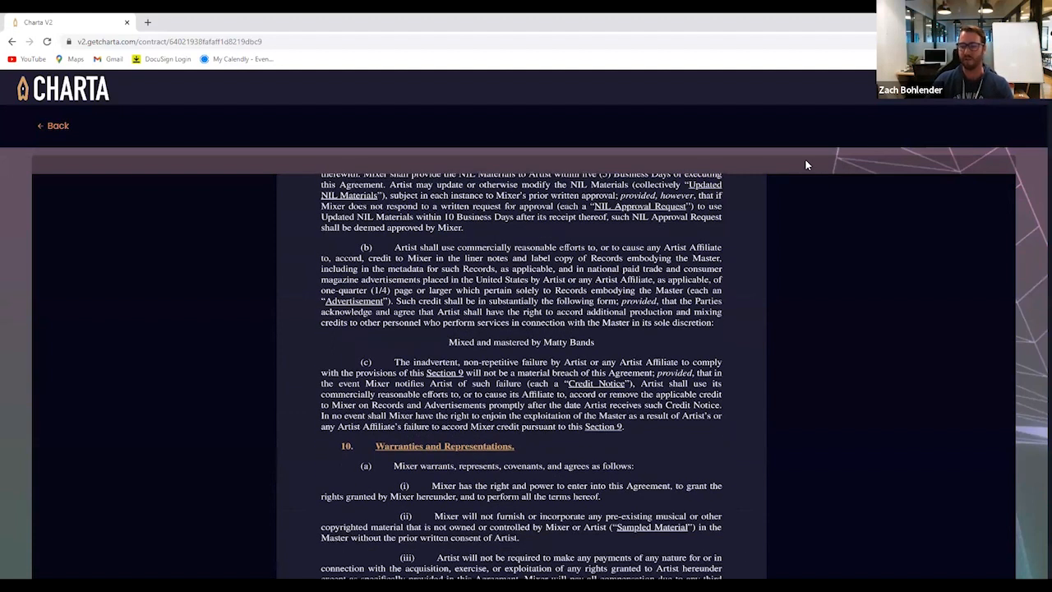
{"action": "scroll", "coordinate": [513, 382], "scroll_direction": "down", "scroll_amount": 15}
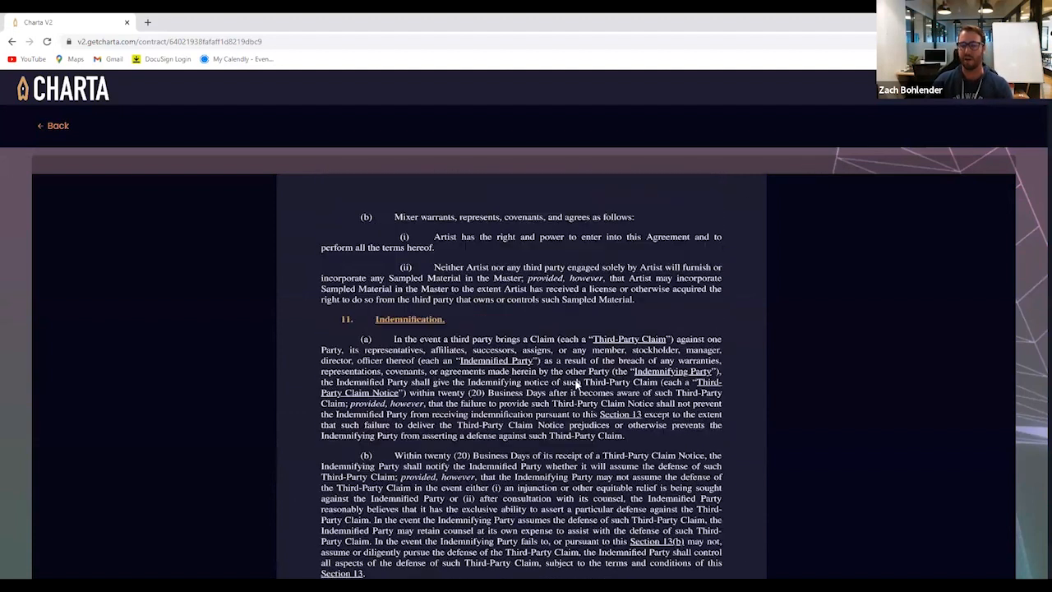
{"action": "scroll", "coordinate": [578, 382], "scroll_direction": "down", "scroll_amount": 15}
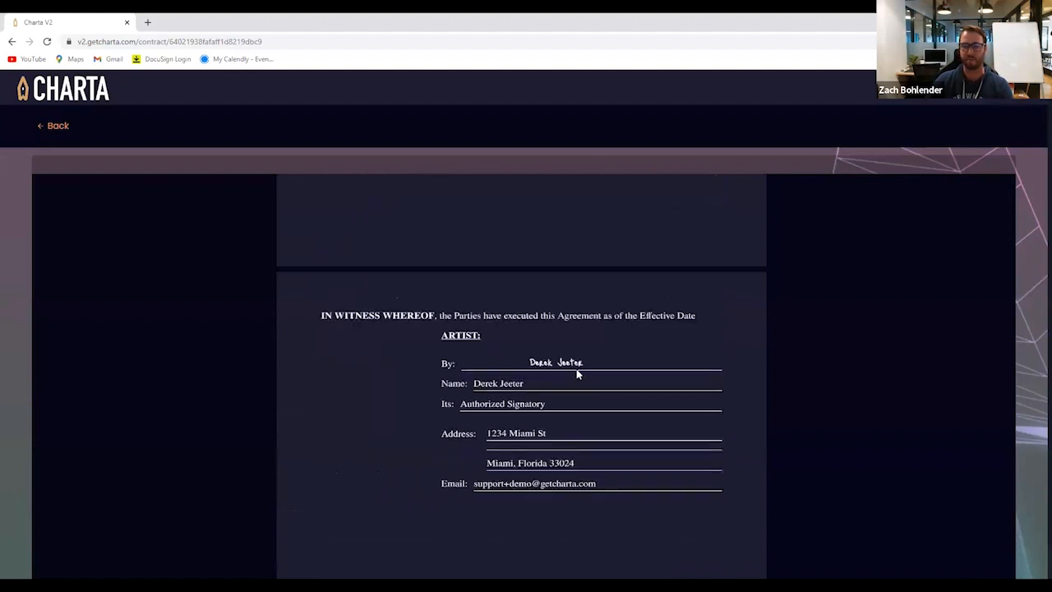
{"action": "scroll", "coordinate": [559, 387], "scroll_direction": "down", "scroll_amount": 2}
{"action": "scroll", "coordinate": [535, 394], "scroll_direction": "up", "scroll_amount": 5}
{"action": "scroll", "coordinate": [530, 390], "scroll_direction": "down", "scroll_amount": 3}
{"action": "scroll", "coordinate": [528, 386], "scroll_direction": "up", "scroll_amount": 1}
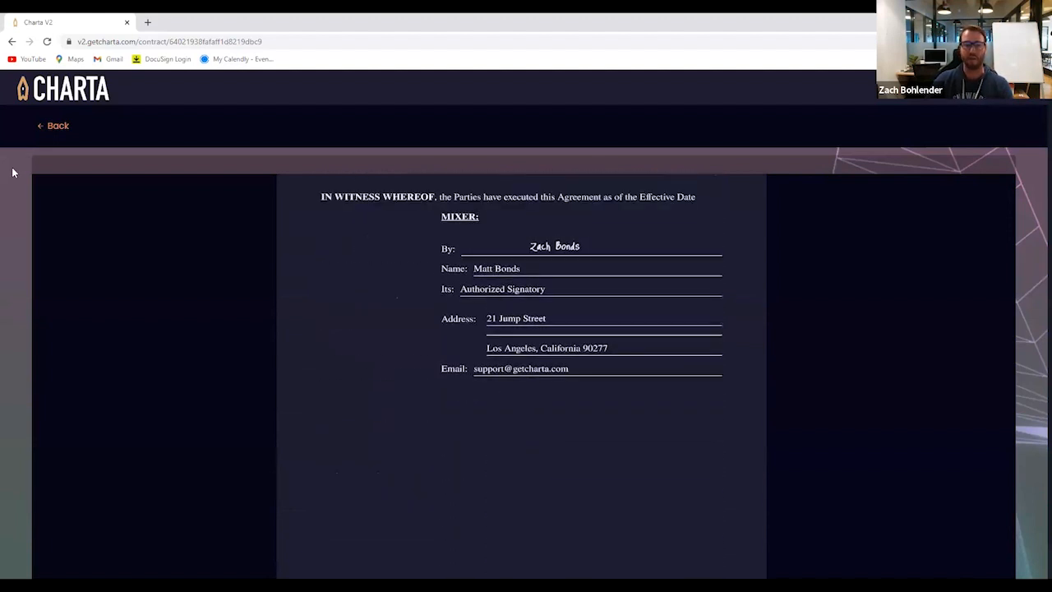
Reopen the completed "Outro" agreement from the dashboard, review its final Mixer Deal terms, and return to the dashboard
{"action": "left_click", "coordinate": [62, 128]}
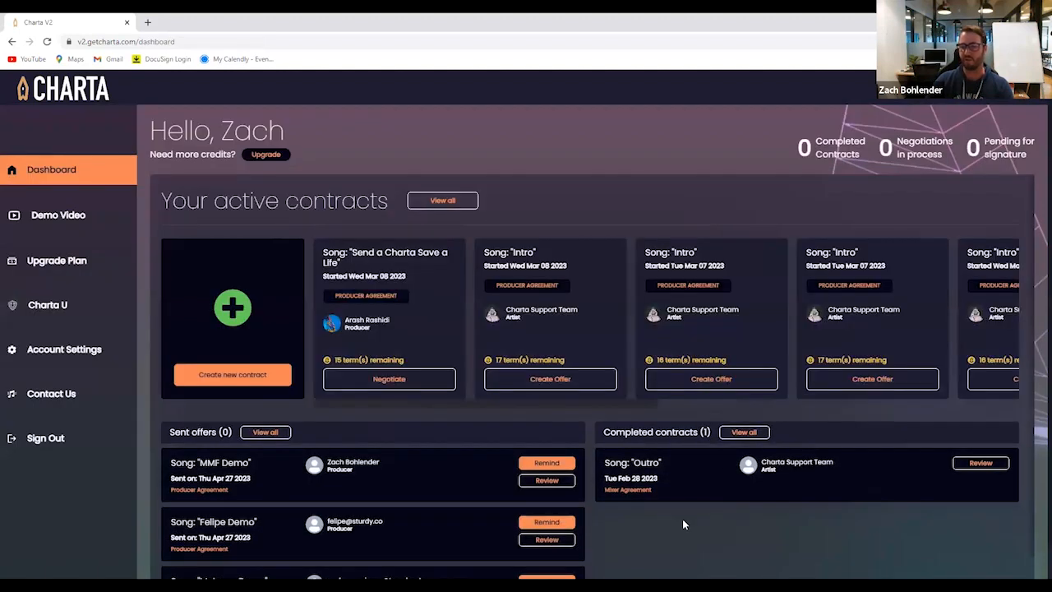
{"action": "left_click", "coordinate": [980, 463]}
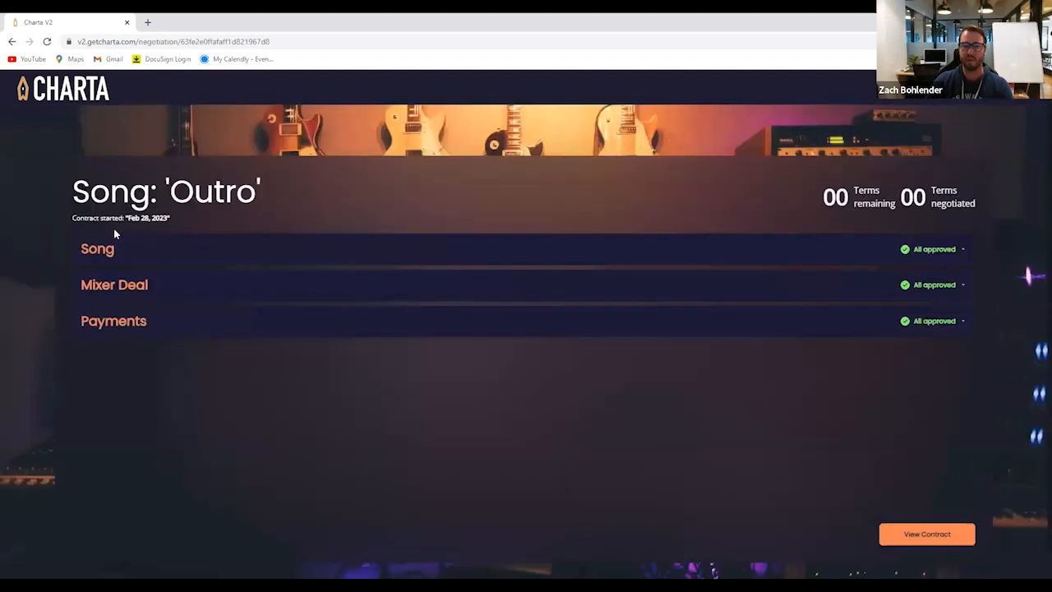
{"action": "left_click", "coordinate": [120, 291]}
{"action": "scroll", "coordinate": [226, 359], "scroll_direction": "down", "scroll_amount": 3}
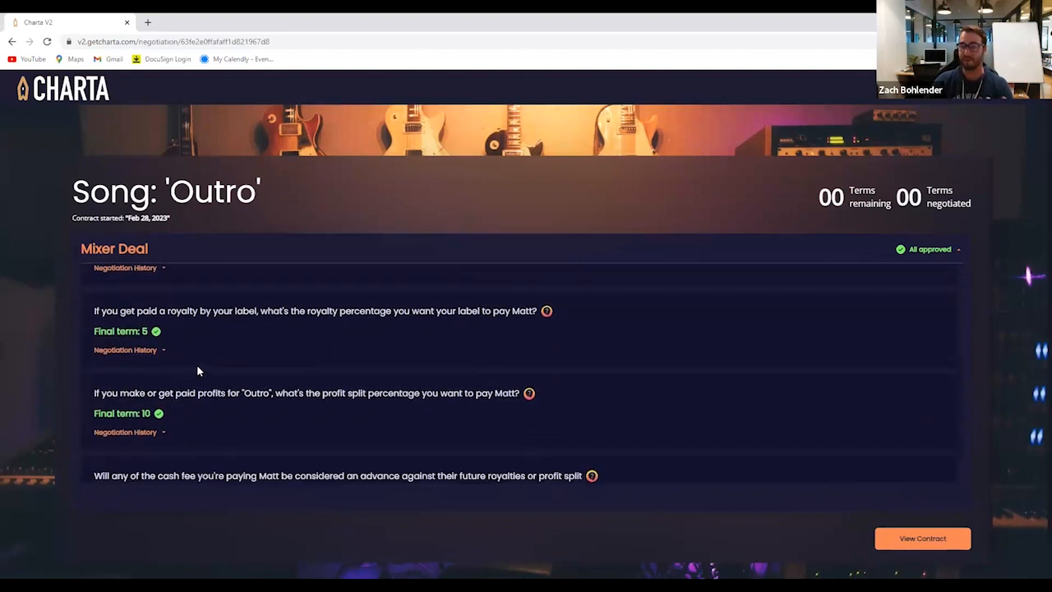
{"action": "left_click", "coordinate": [71, 94]}
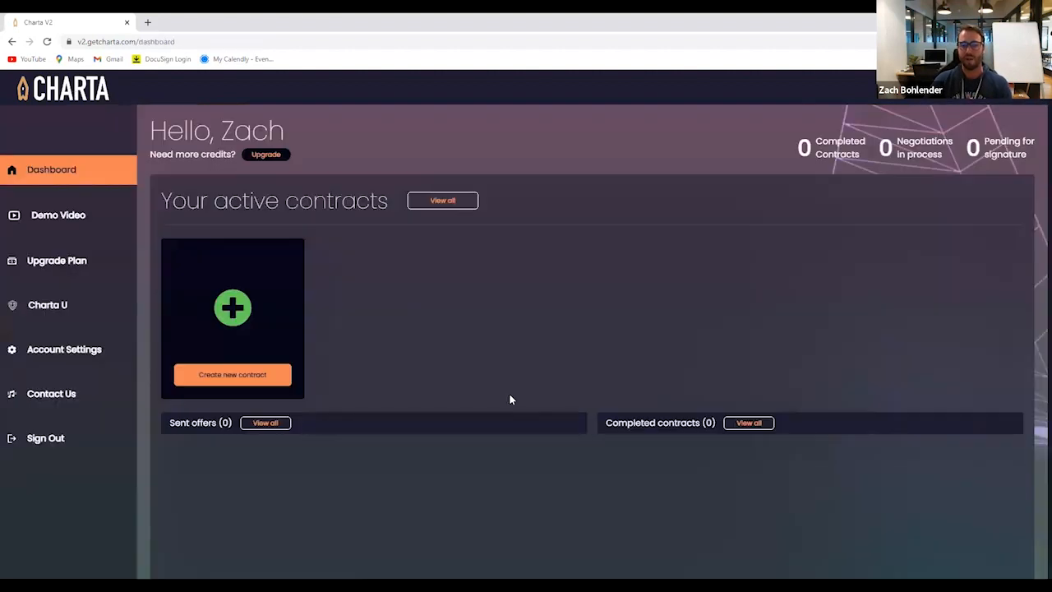